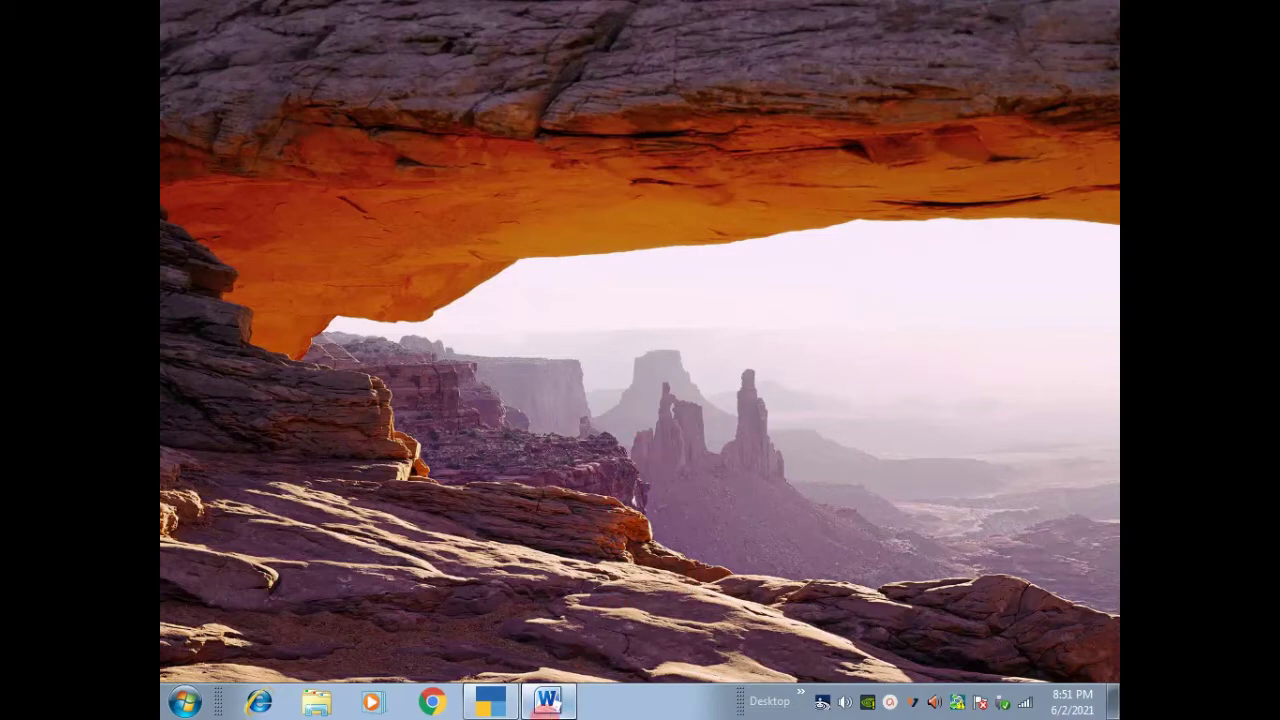
Switch to the Word document and review the Tally Prime topics from the introduction through ledger creation.
{"action": "left_click", "coordinate": [547, 700]}
{"action": "left_click", "coordinate": [711, 349]}
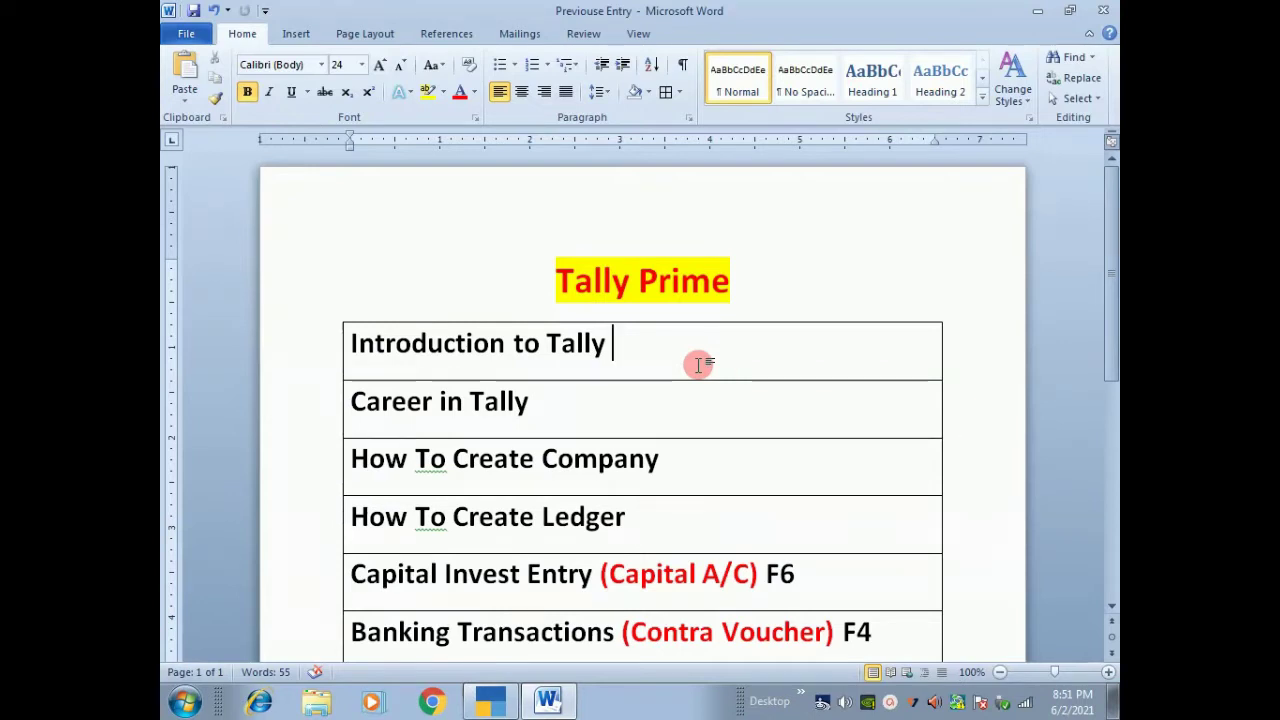
{"action": "left_click_drag", "start_coordinate": [1103, 303], "coordinate": [1109, 366]}
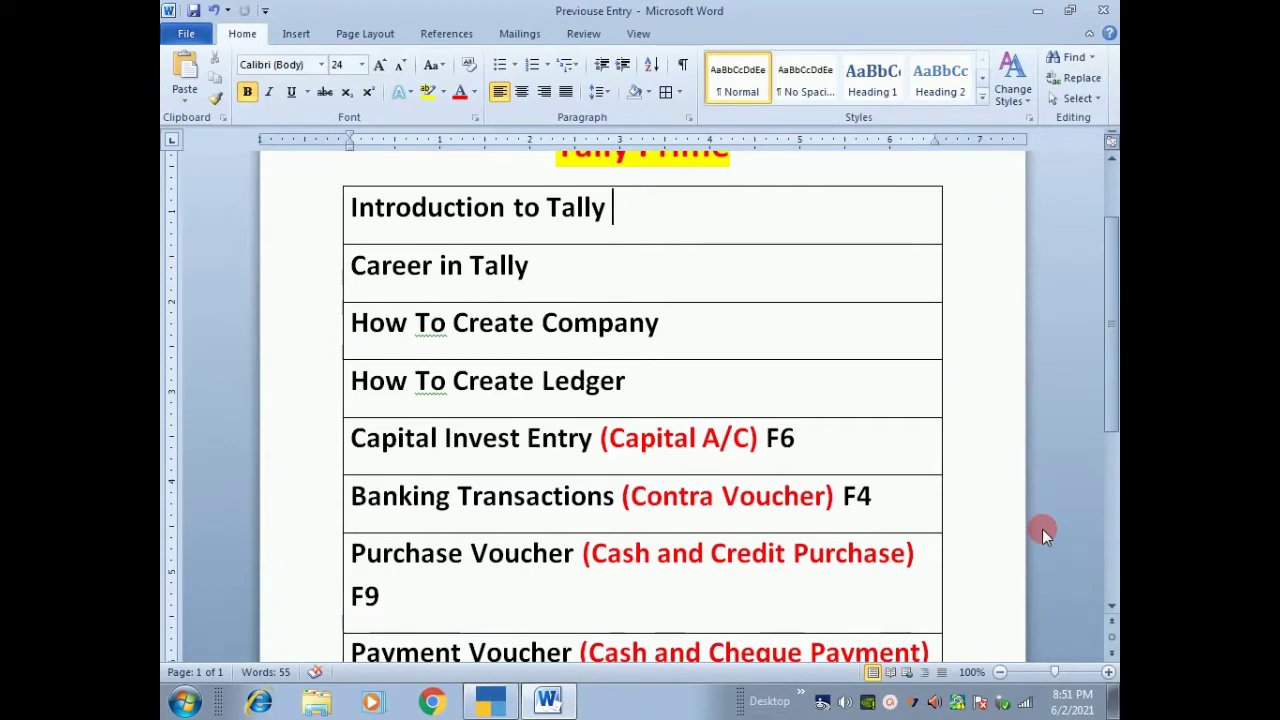
{"action": "left_click", "coordinate": [525, 290]}
{"action": "key", "text": "Down"}
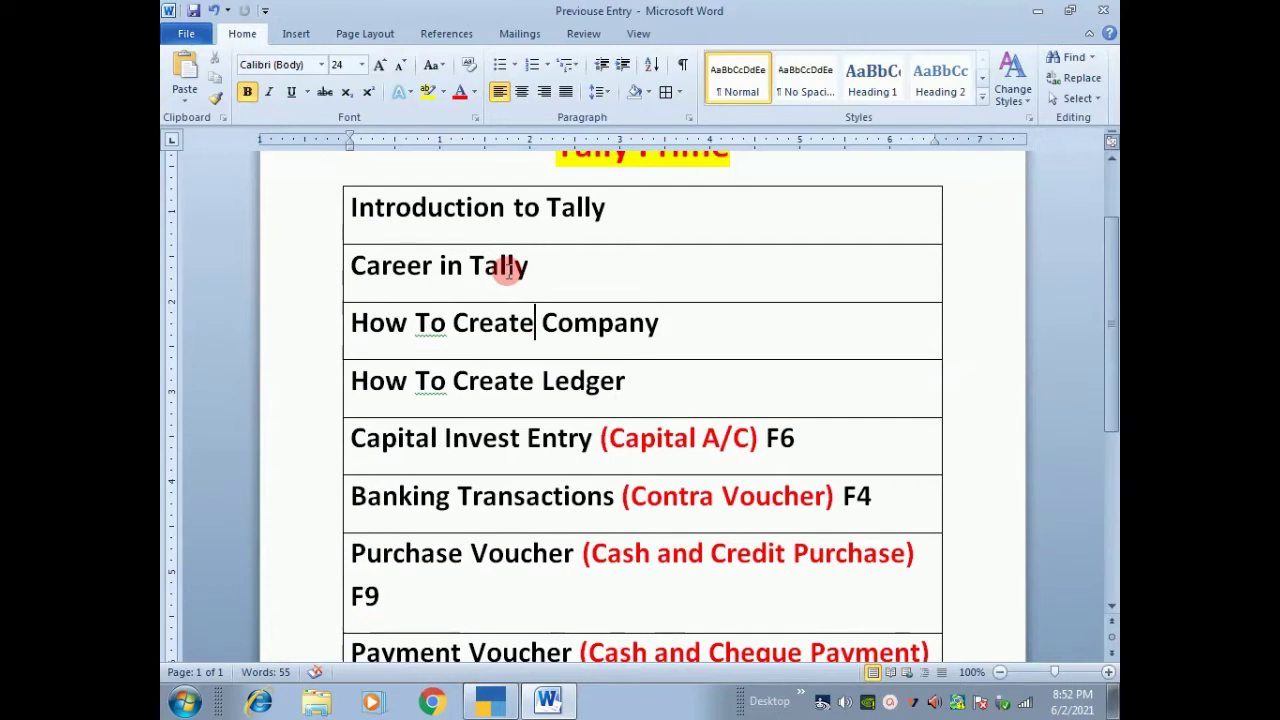
{"action": "key", "text": "Down"}
{"action": "key", "text": "Up"}
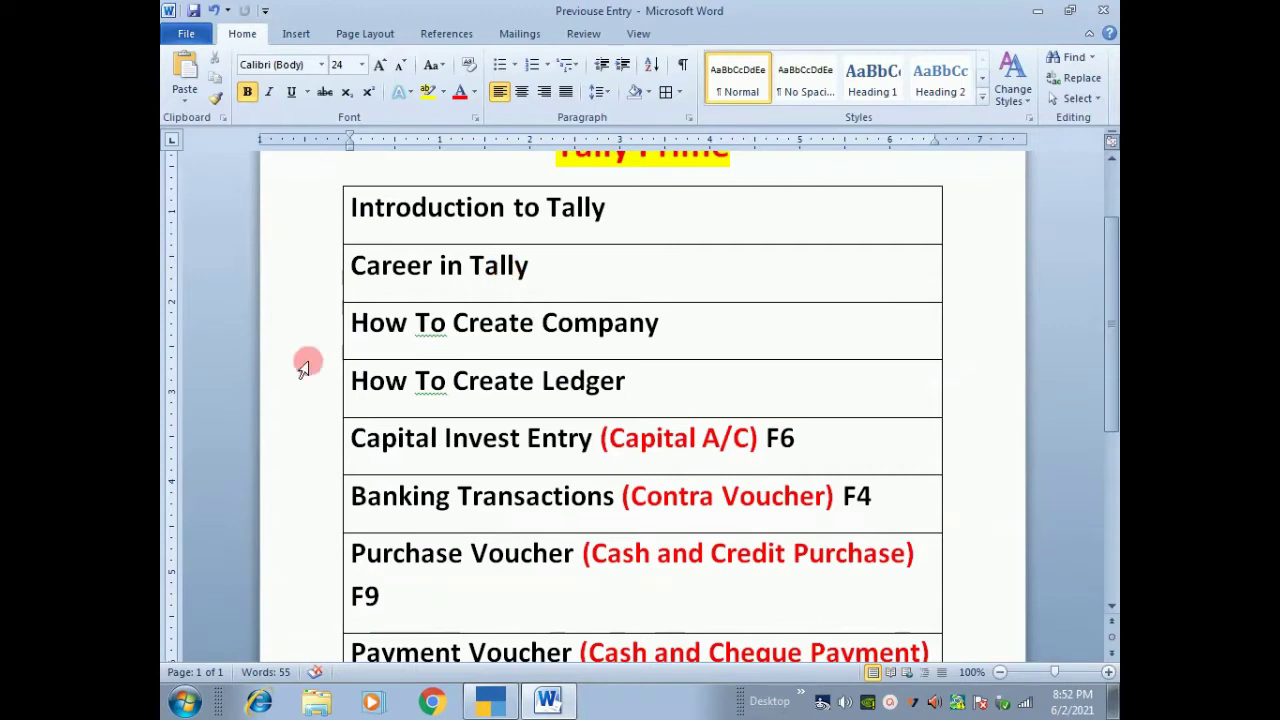
{"action": "left_click", "coordinate": [466, 331]}
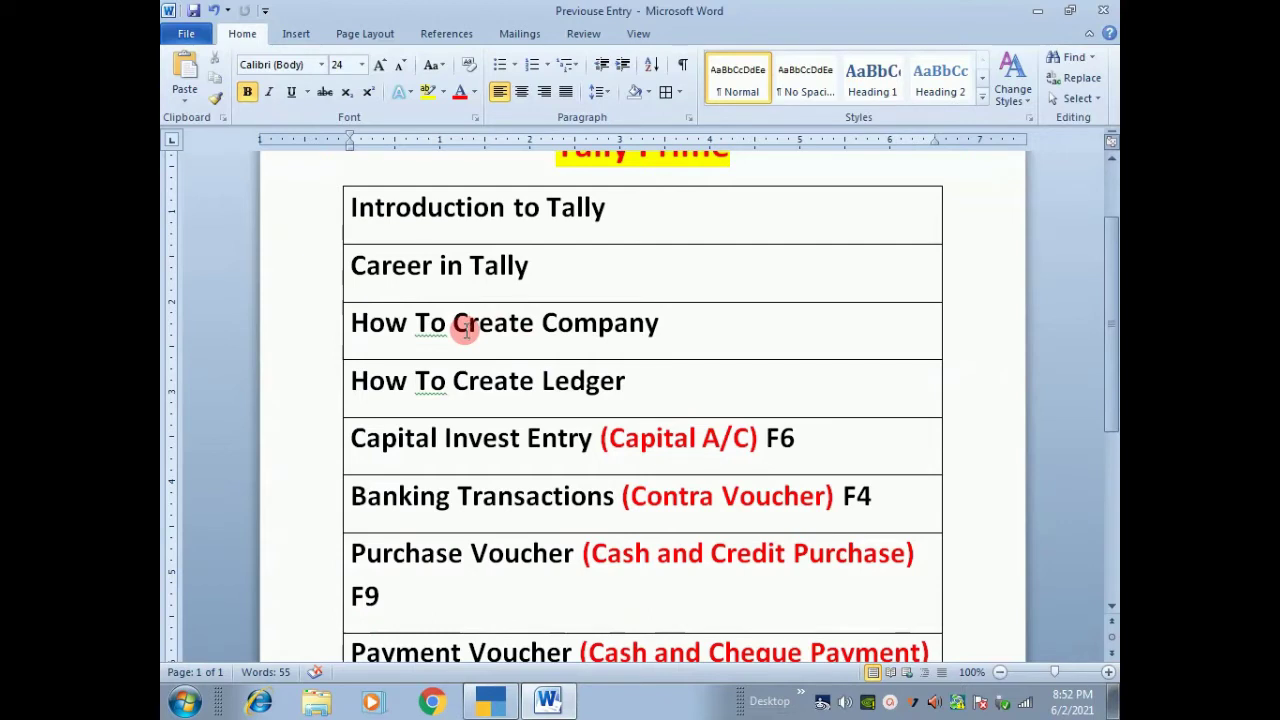
{"action": "key", "text": "Down"}
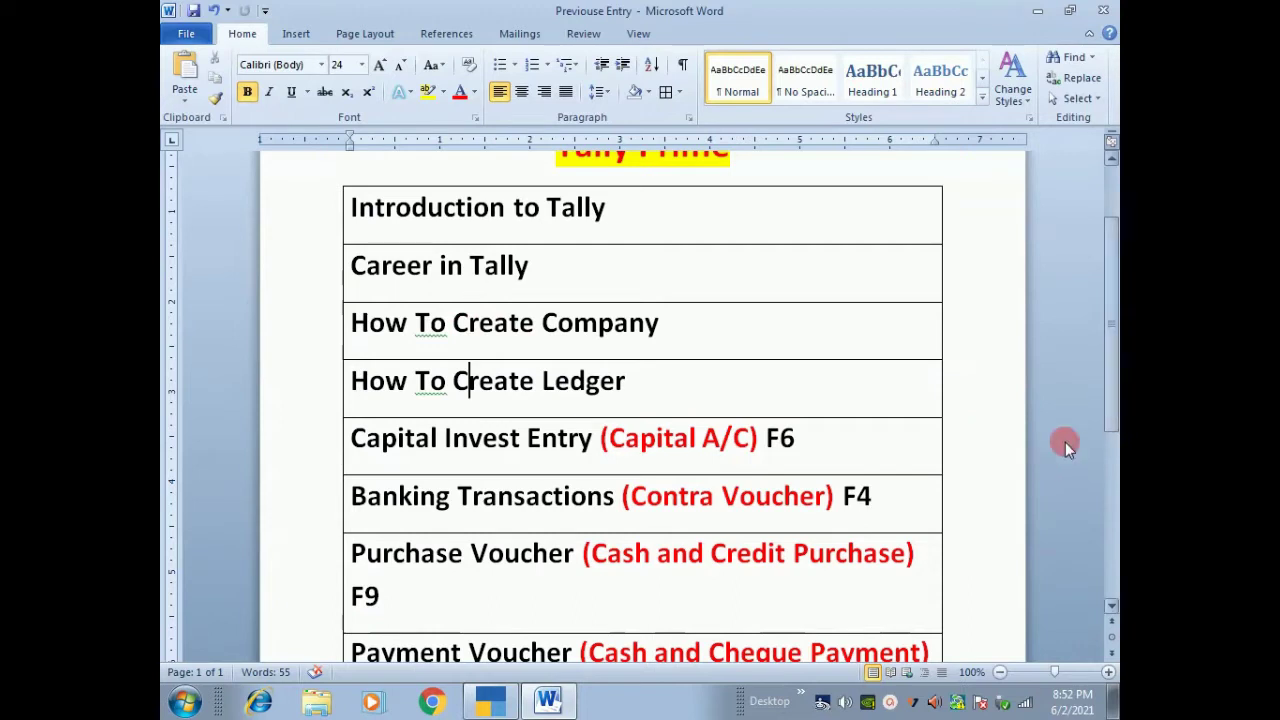
{"action": "key", "text": "End"}
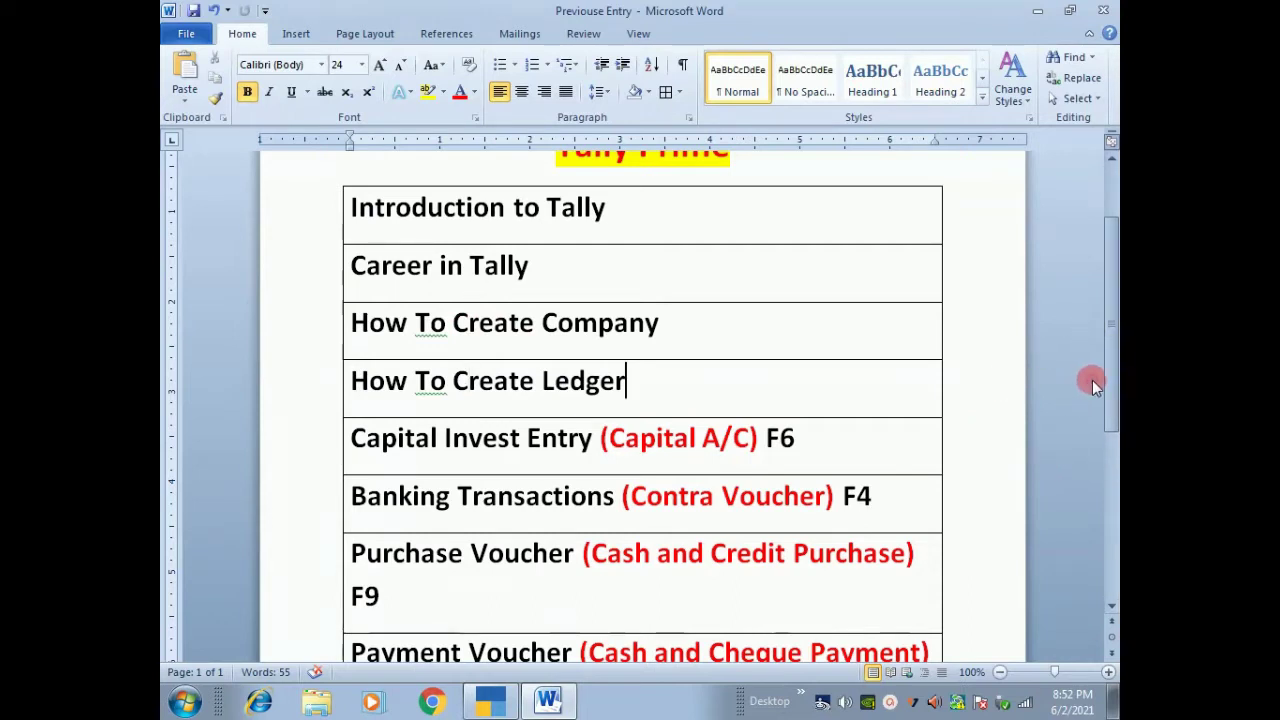
{"action": "scroll", "coordinate": [1108, 390], "scroll_direction": "down", "scroll_amount": 2}
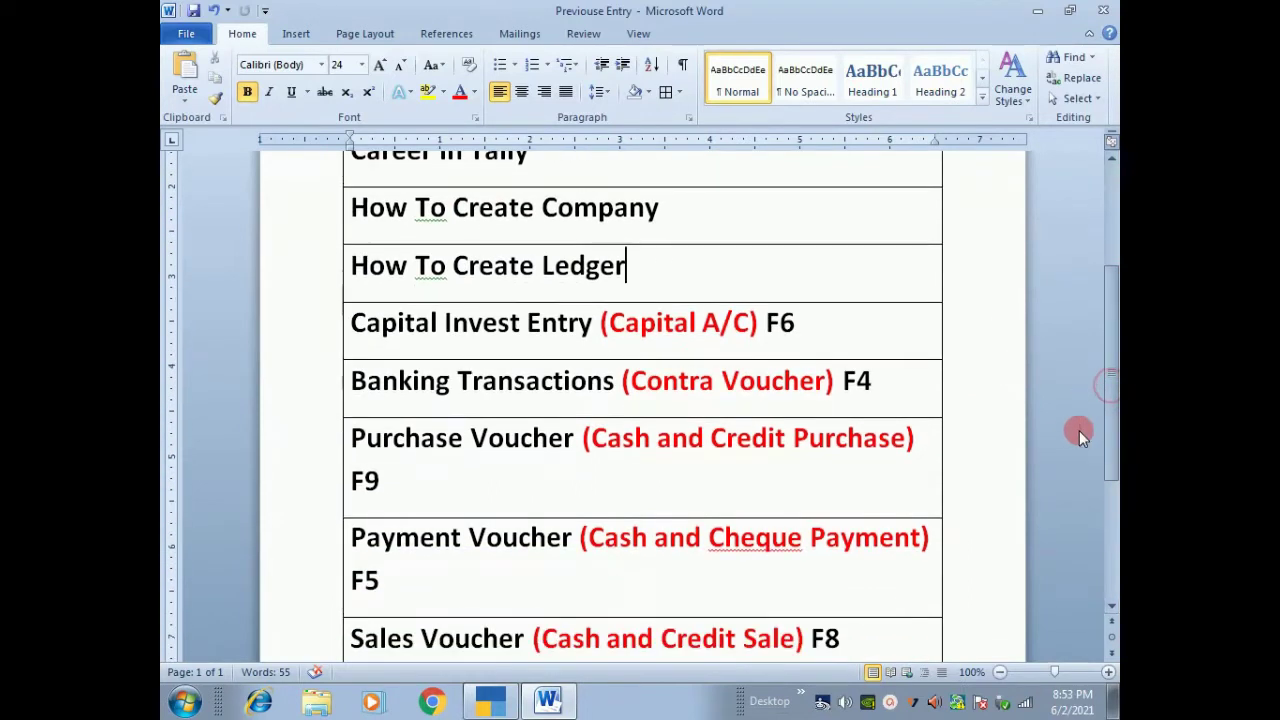
Review the ledger creation and Capital Invest Entry rows in the topic table.
{"action": "left_click", "coordinate": [552, 254]}
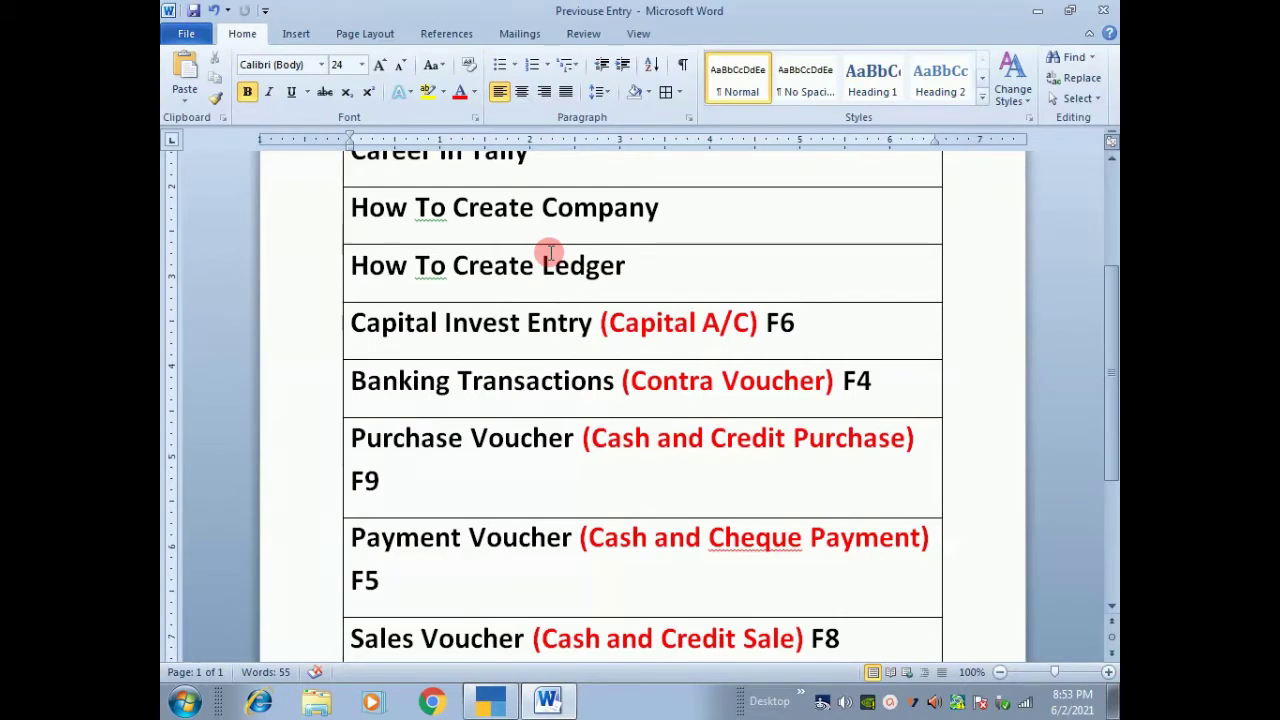
{"action": "key", "text": "Down"}
{"action": "key", "text": "Up"}
{"action": "key", "text": "Right"}
{"action": "key", "text": "Right"}
{"action": "key", "text": "Right"}
{"action": "key", "text": "Right"}
{"action": "key", "text": "Right"}
{"action": "key", "text": "Right"}
{"action": "key", "text": "Right"}
{"action": "key", "text": "Right"}
{"action": "key", "text": "Right"}
{"action": "key", "text": "Right"}
{"action": "key", "text": "Right"}
{"action": "key", "text": "Right"}
{"action": "key", "text": "Right"}
{"action": "key", "text": "Right"}
{"action": "key", "text": "Right"}
{"action": "key", "text": "Right"}
{"action": "key", "text": "Right"}
Examine the Banking Transactions and Purchase Voucher rows, including their voucher types and shortcut keys.
{"action": "left_click", "coordinate": [431, 357]}
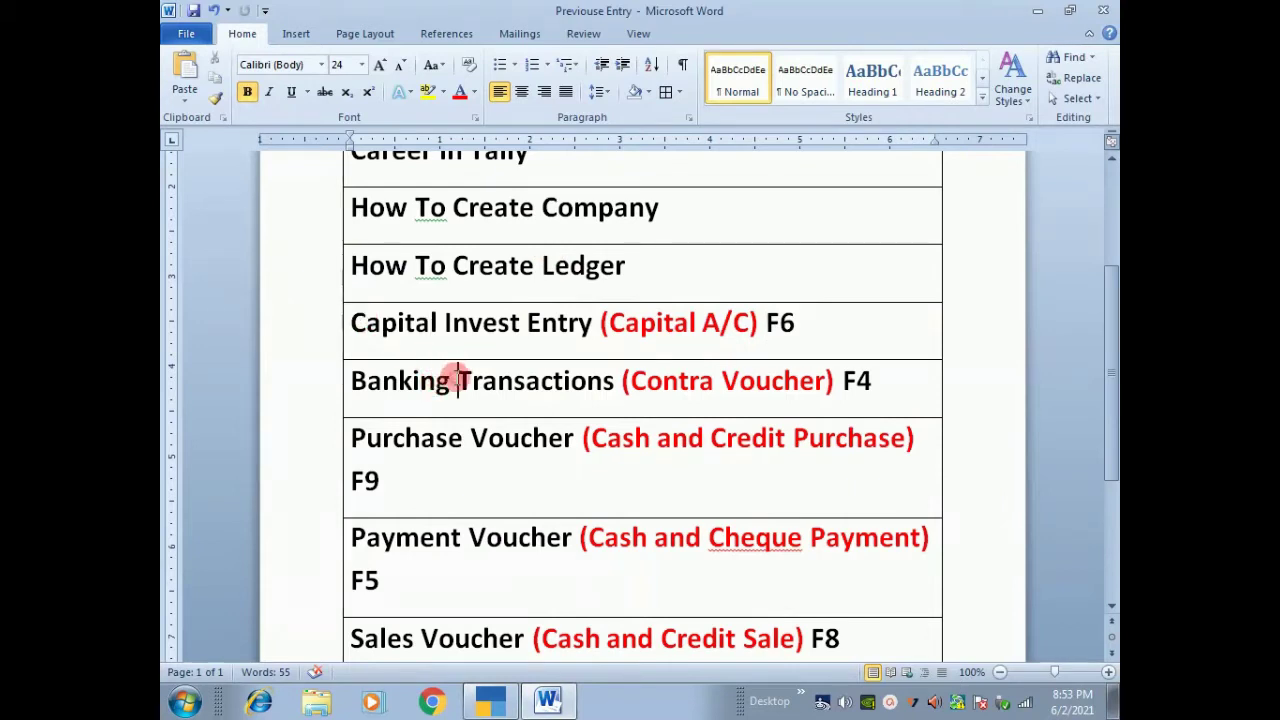
{"action": "left_click", "coordinate": [458, 379]}
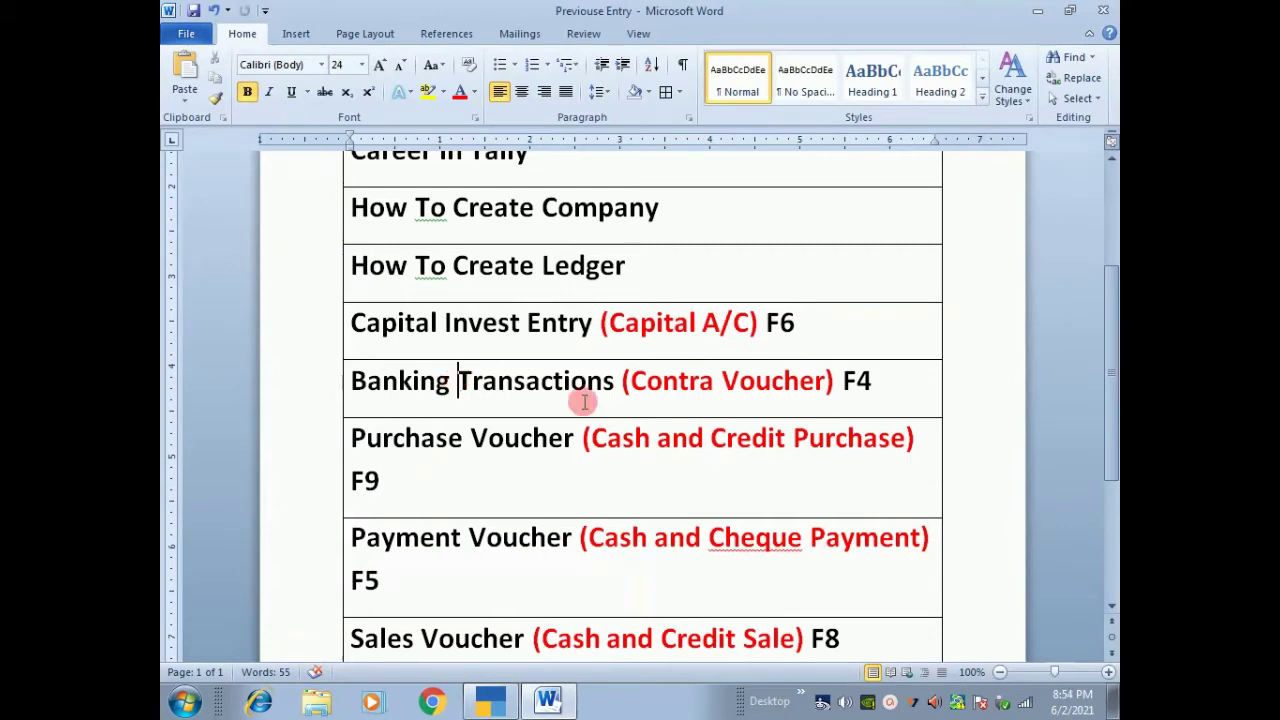
{"action": "left_click", "coordinate": [757, 383]}
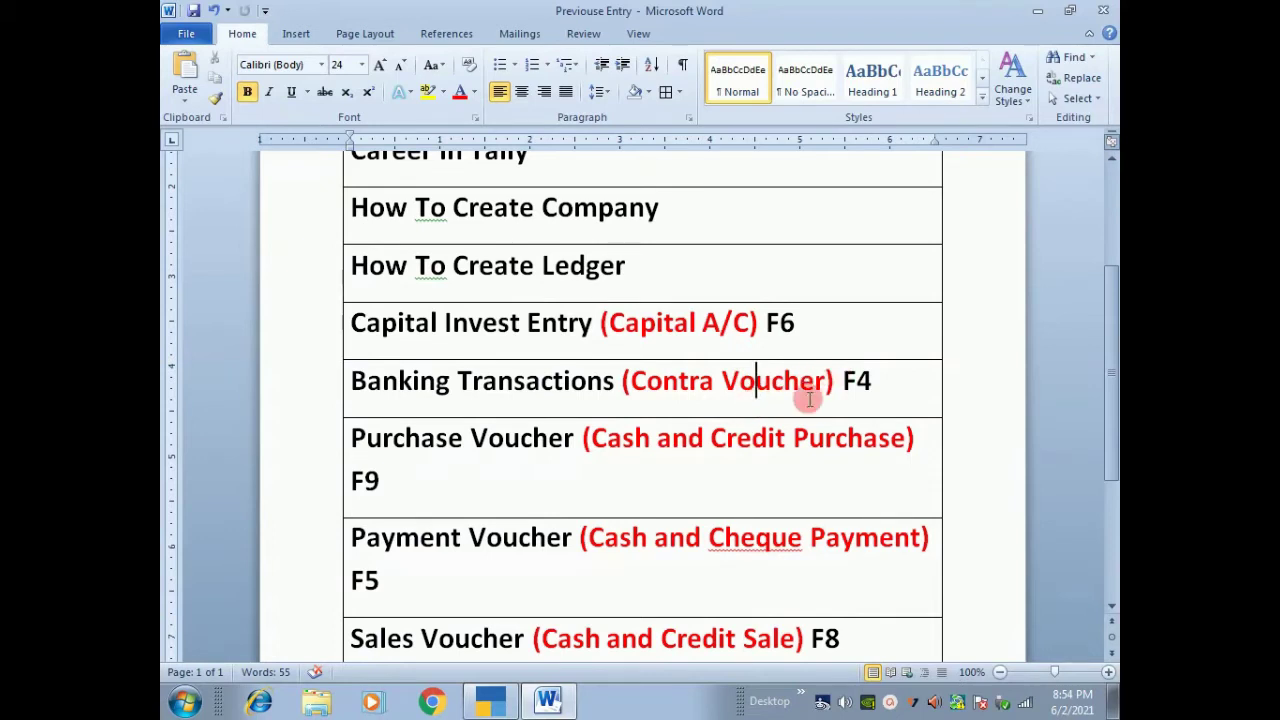
{"action": "left_click", "coordinate": [637, 448]}
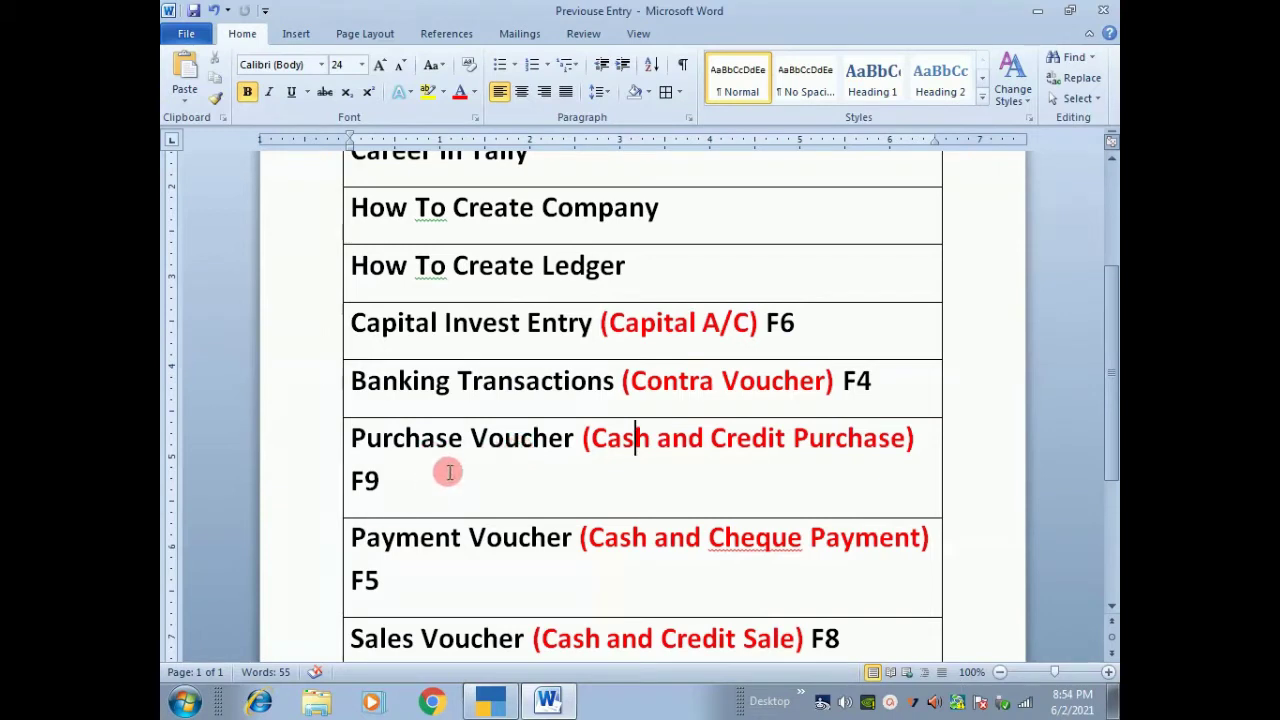
{"action": "left_click", "coordinate": [473, 402]}
{"action": "left_click", "coordinate": [415, 525]}
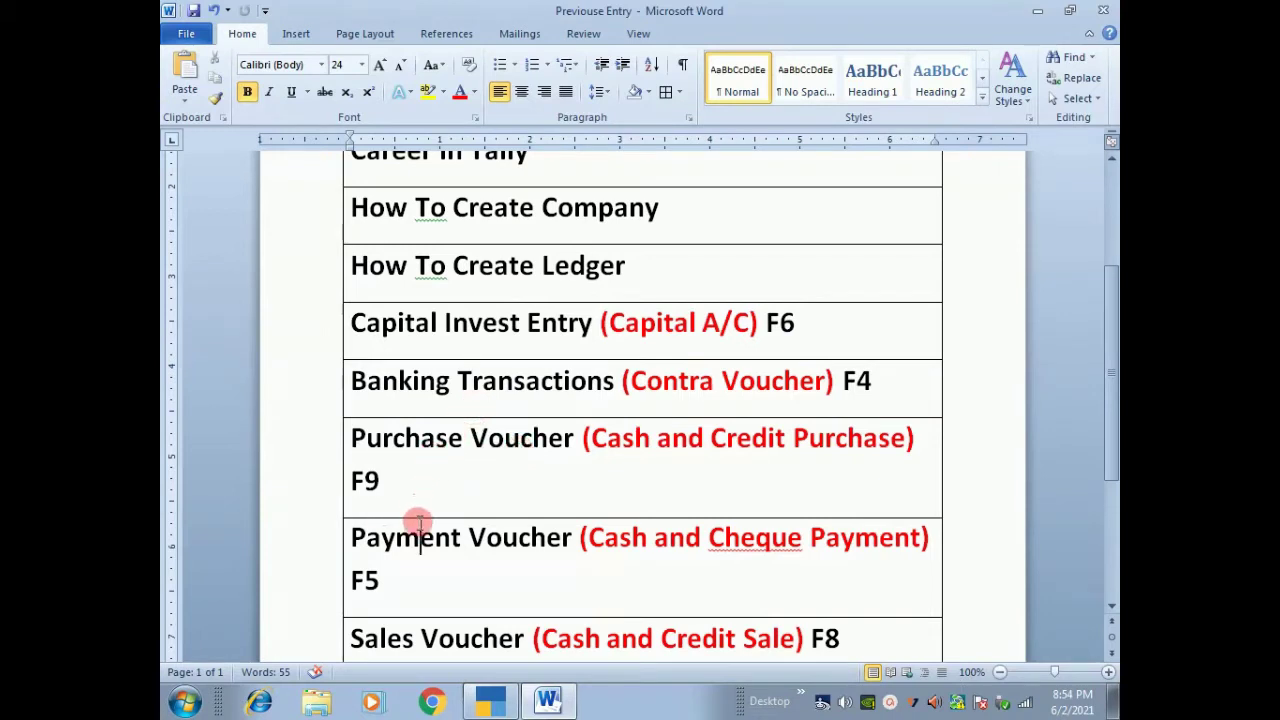
{"action": "left_click", "coordinate": [400, 477]}
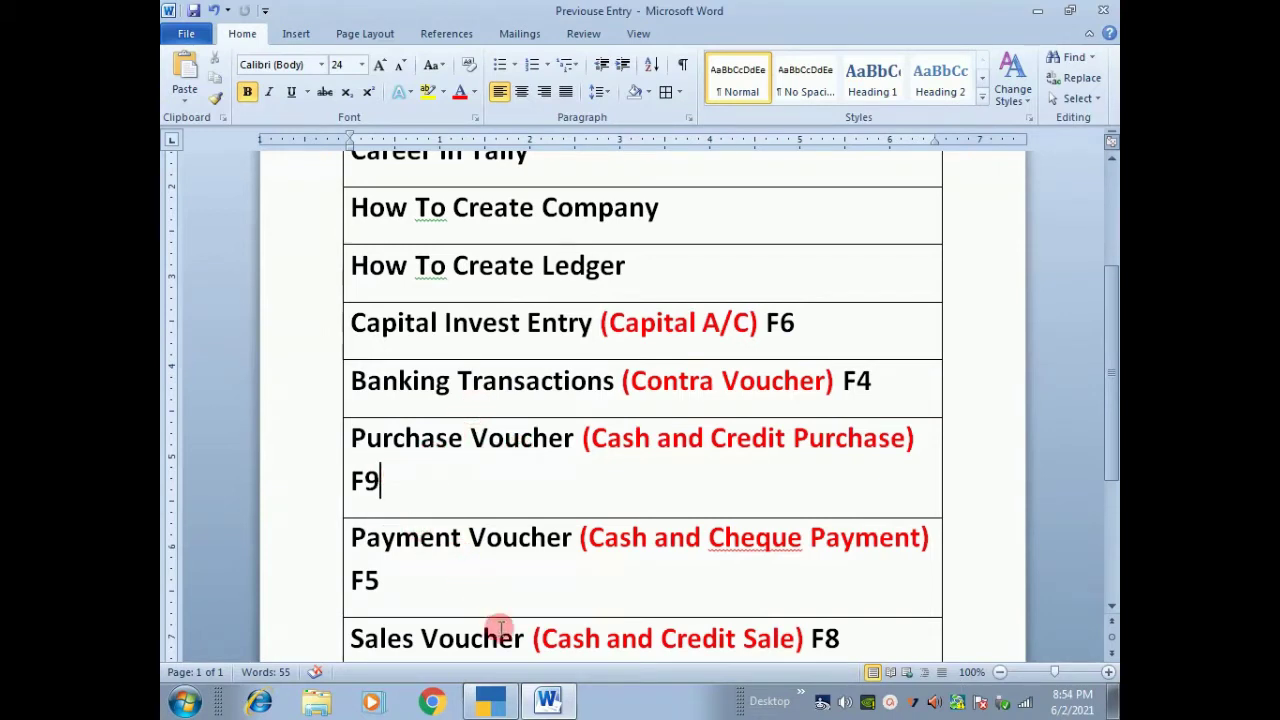
Examine the Payment Voucher and Sales Voucher rows, ending at the Receipt Voucher row of the table.
{"action": "left_click", "coordinate": [496, 572]}
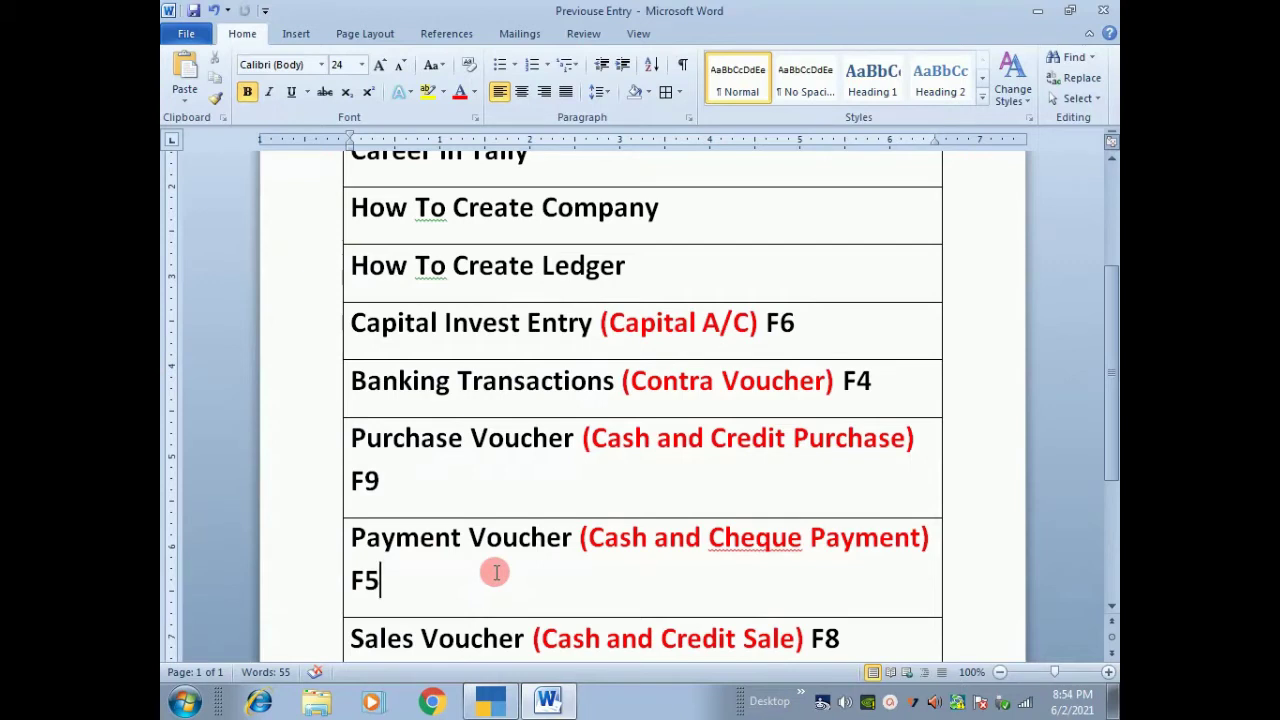
{"action": "key", "text": "Up"}
{"action": "key", "text": "Down"}
{"action": "key", "text": "Up"}
{"action": "key", "text": "Down"}
{"action": "key", "text": "Down"}
{"action": "key", "text": "Down"}
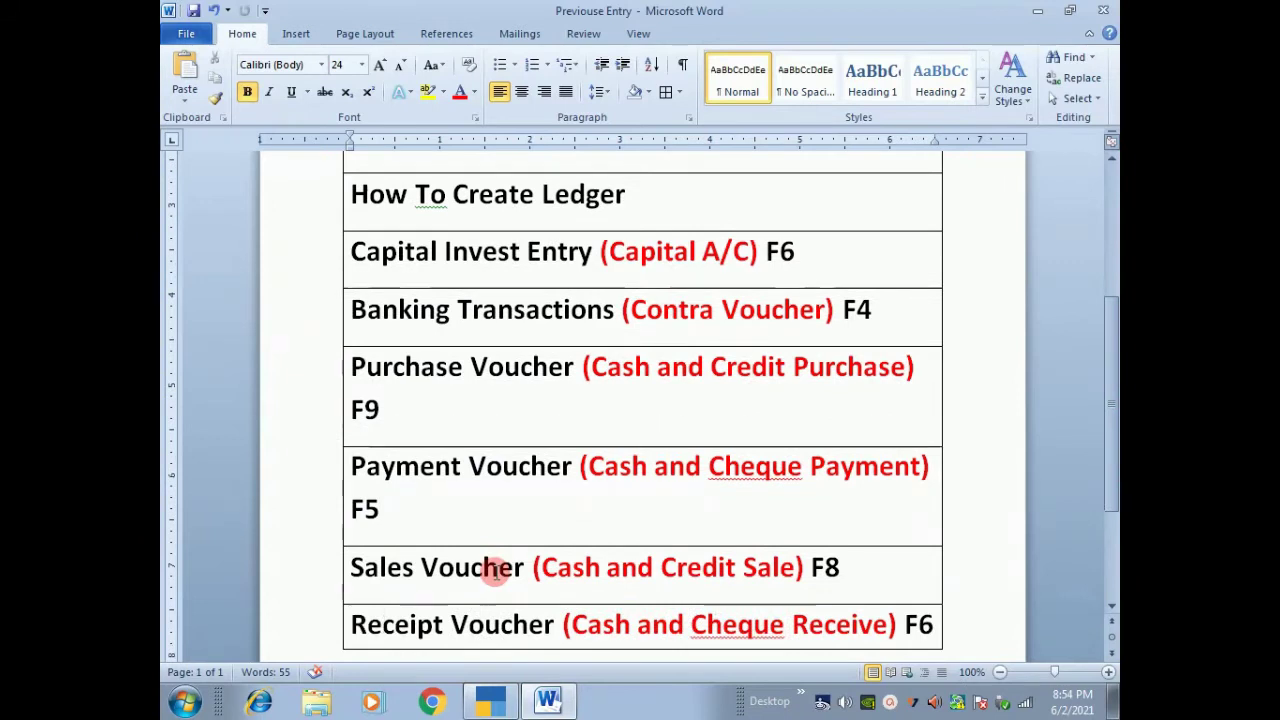
{"action": "key", "text": "Up"}
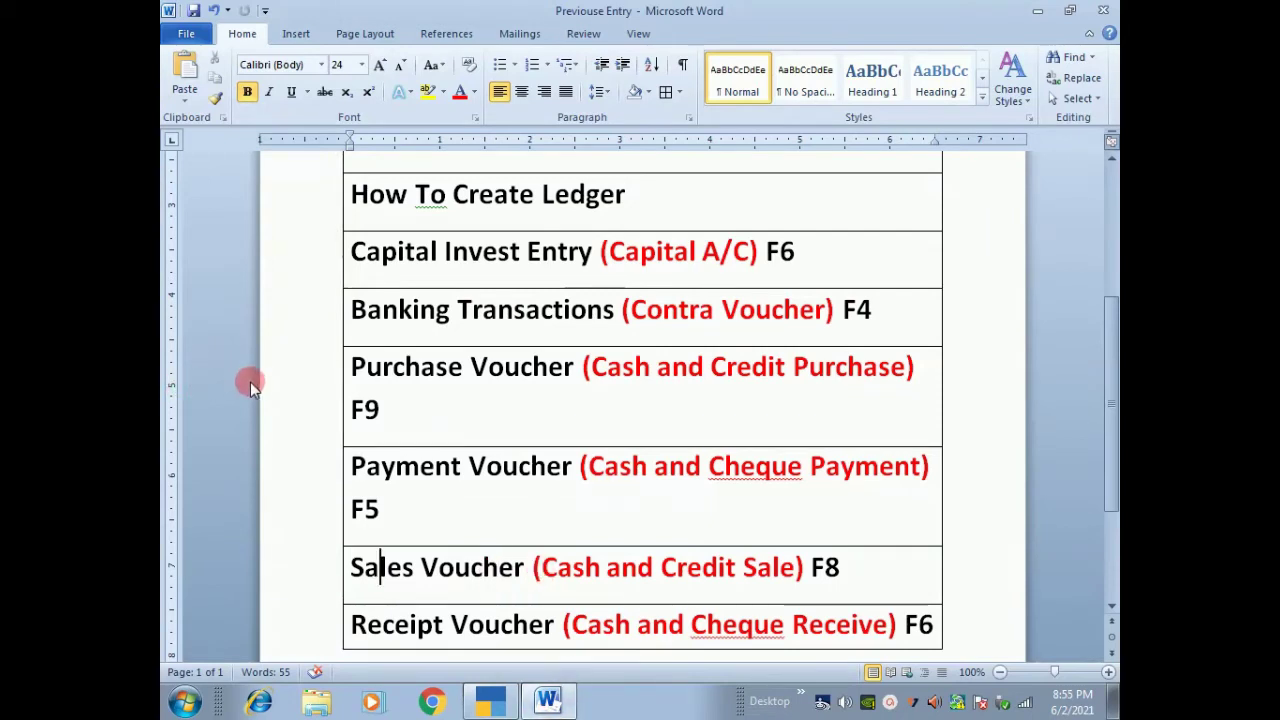
{"action": "key", "text": "Down"}
{"action": "key", "text": "Up"}
{"action": "key", "text": "Down"}
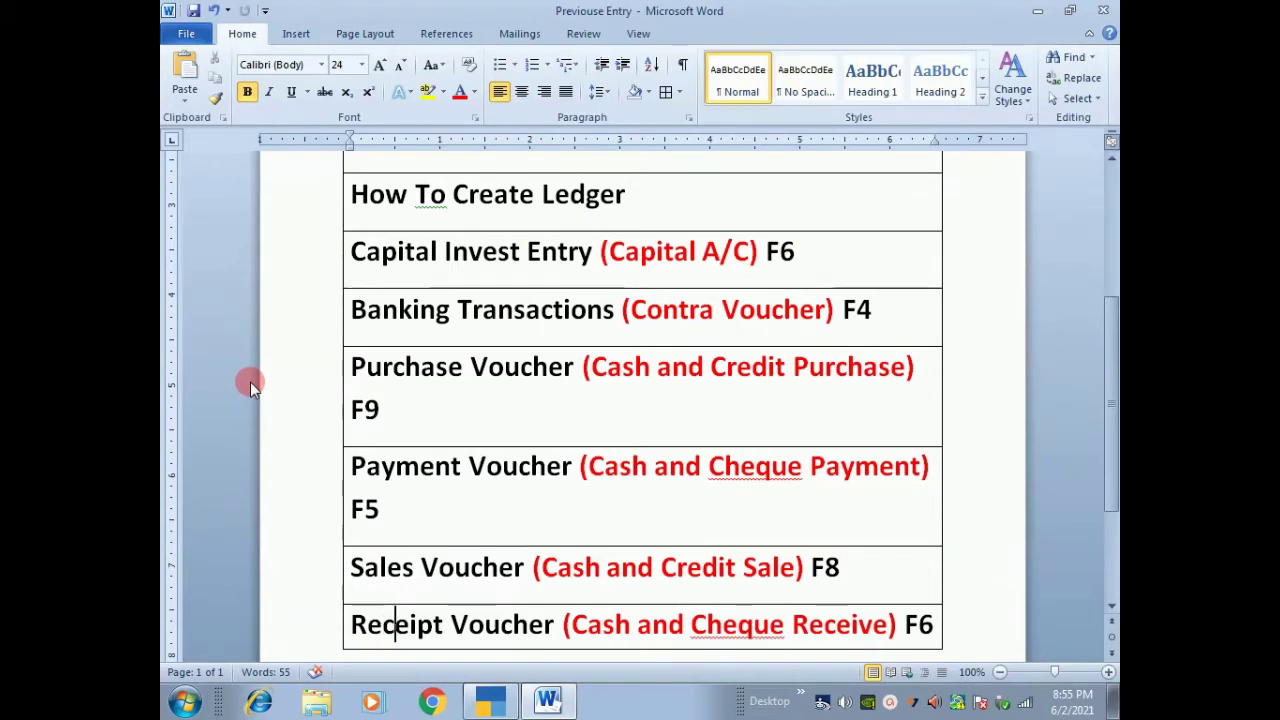
Read through the Receipt Voucher row covering cash and cheque receipts.
{"action": "key", "text": "Right"}
{"action": "key", "text": "Right"}
{"action": "key", "text": "Right"}
{"action": "key", "text": "Right"}
{"action": "key", "text": "Right"}
{"action": "key", "text": "Right"}
{"action": "key", "text": "Right"}
{"action": "key", "text": "Right"}
{"action": "key", "text": "Right"}
{"action": "key", "text": "Right"}
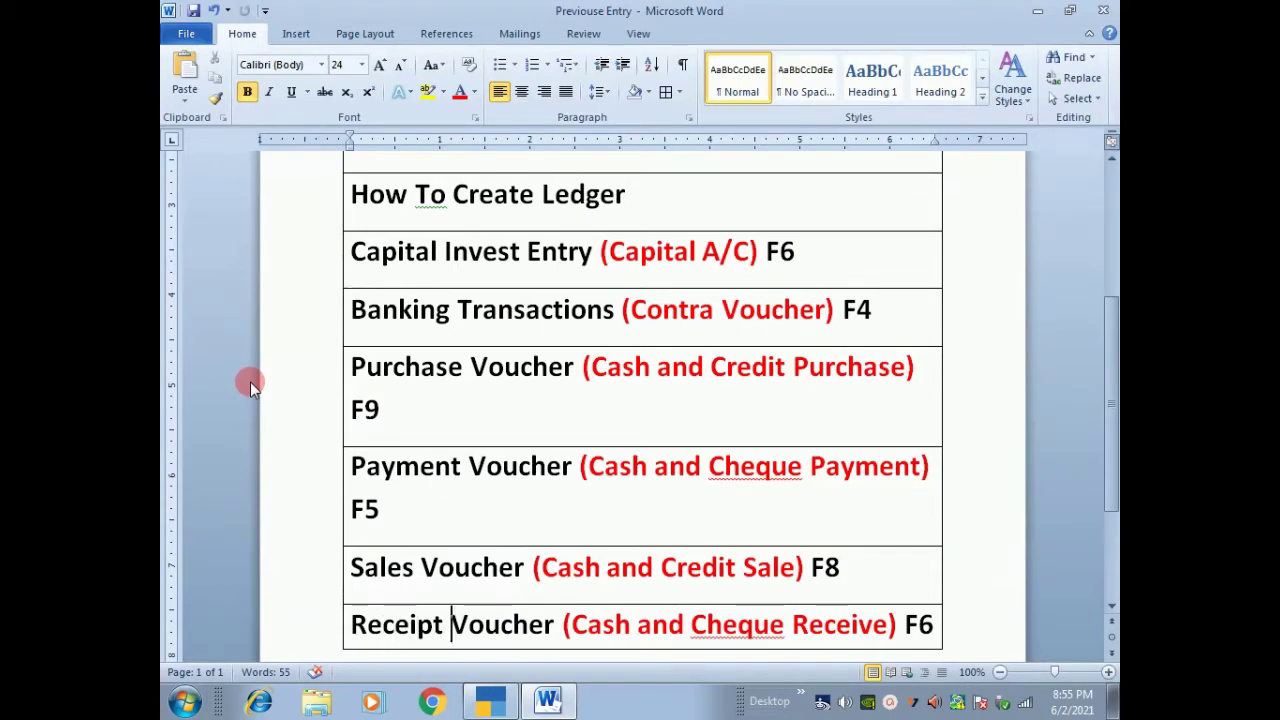
{"action": "key", "text": "Right"}
{"action": "key", "text": "Right"}
{"action": "key", "text": "Right"}
{"action": "key", "text": "Right"}
{"action": "key", "text": "Right"}
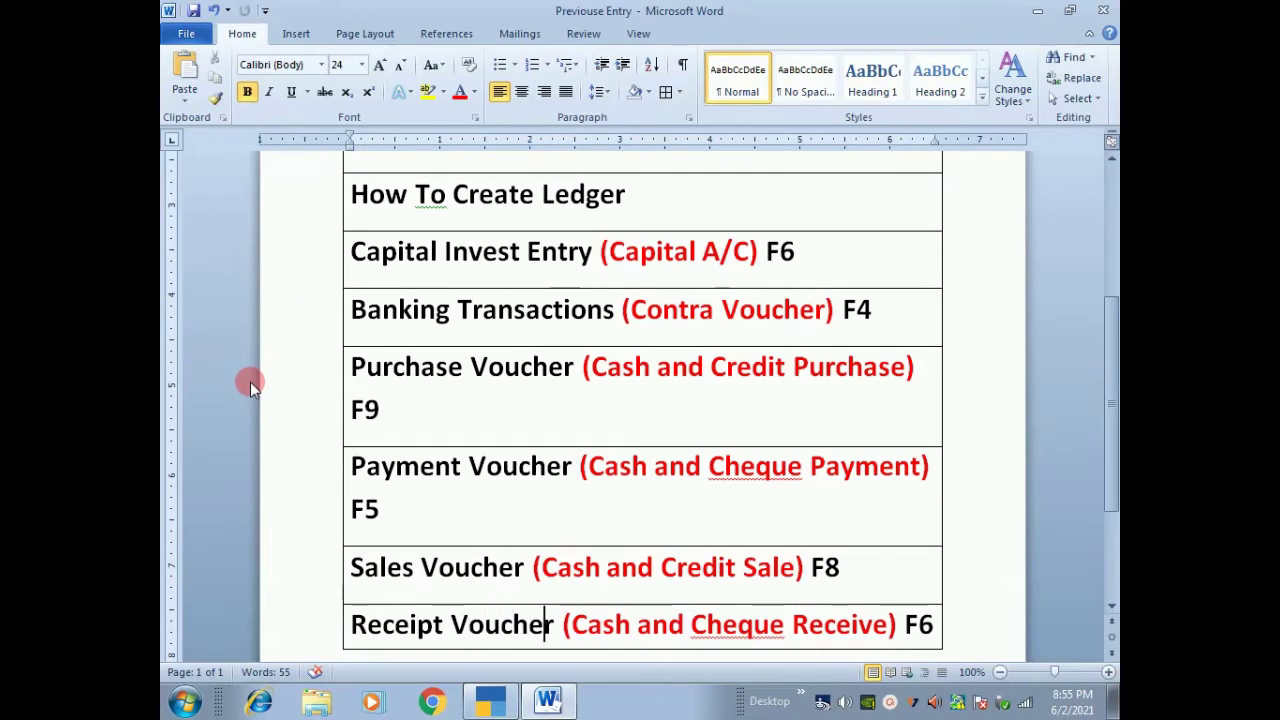
{"action": "key", "text": "Up"}
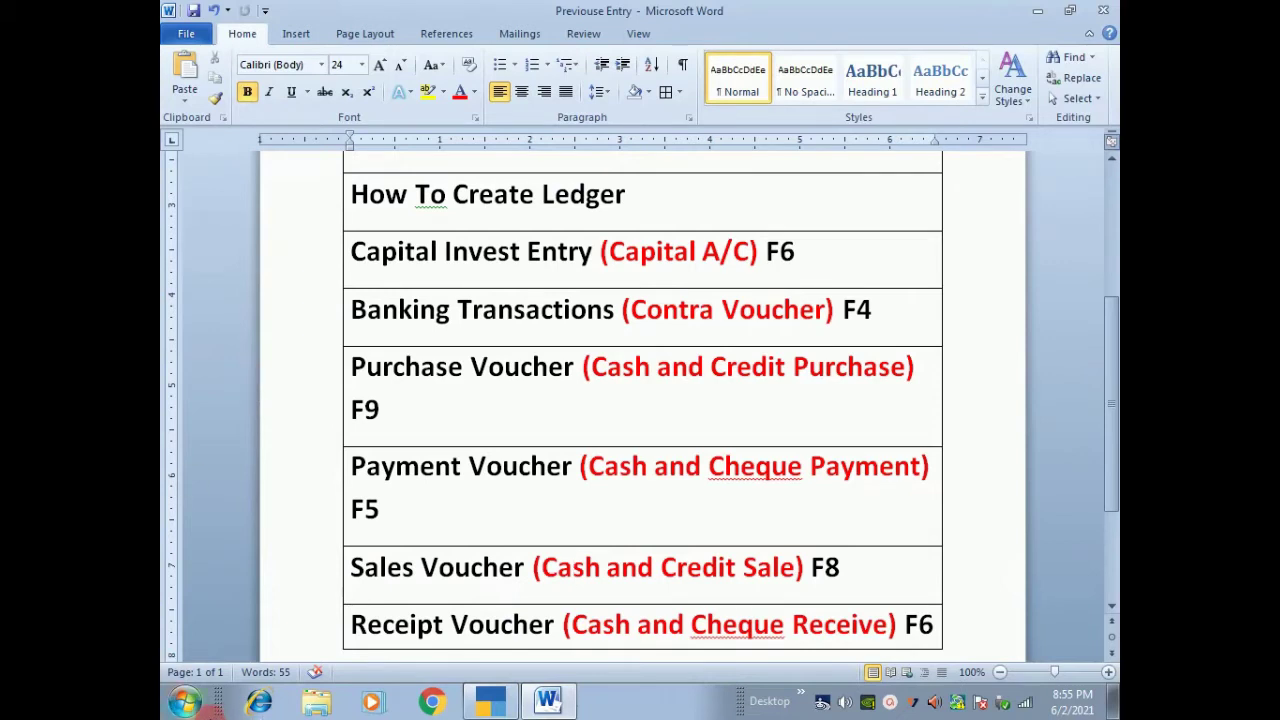
Switch to TallyPrime and open a new receipt voucher from voucher entry.
{"action": "left_click", "coordinate": [372, 700]}
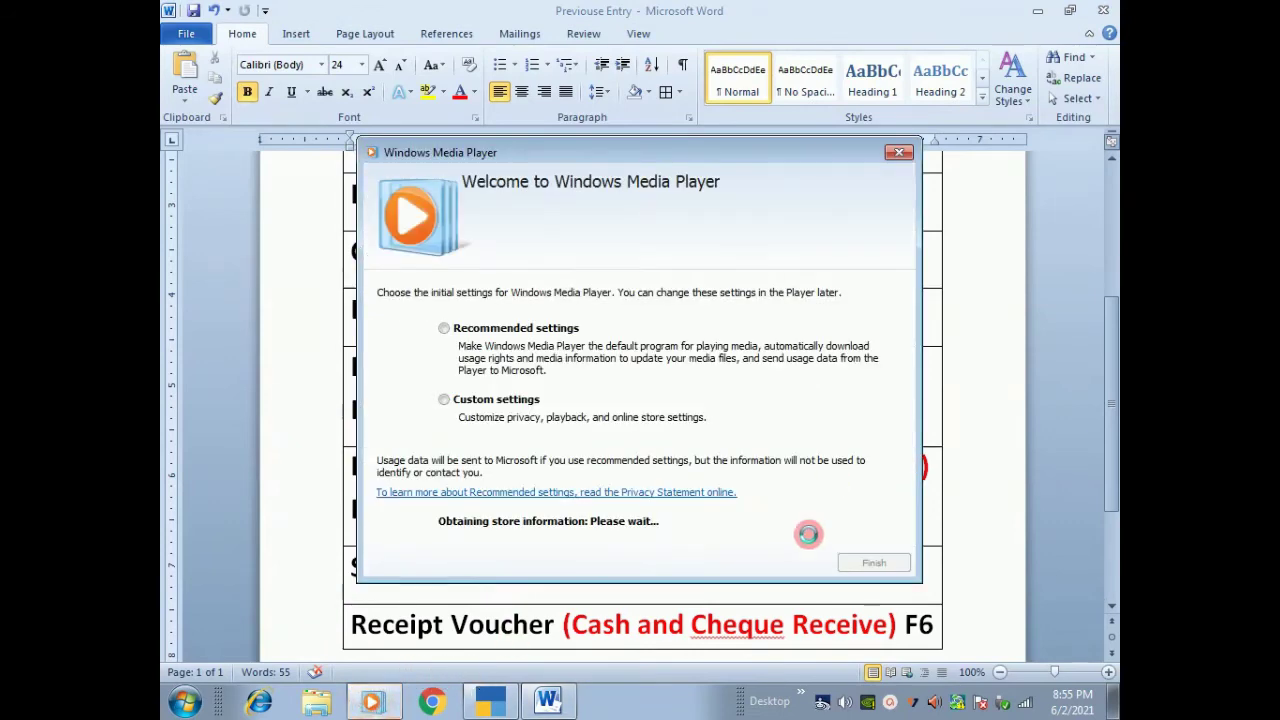
{"action": "left_click", "coordinate": [898, 152]}
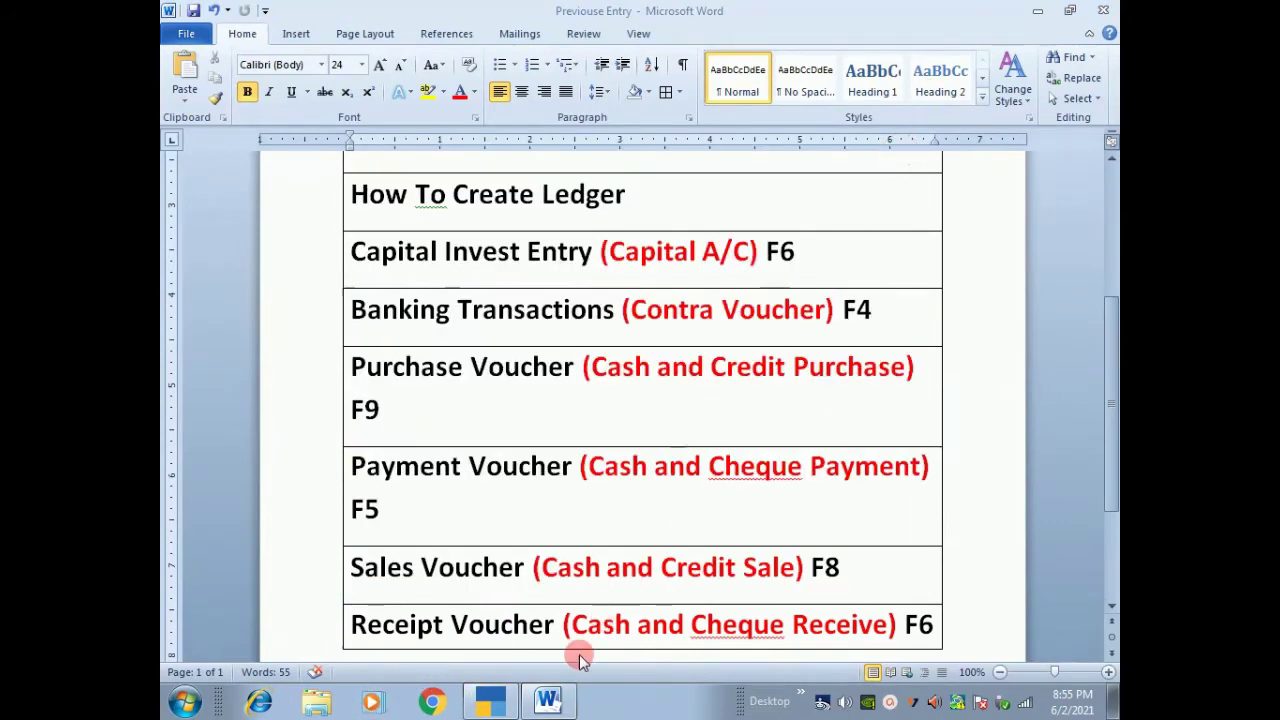
{"action": "left_click", "coordinate": [490, 700]}
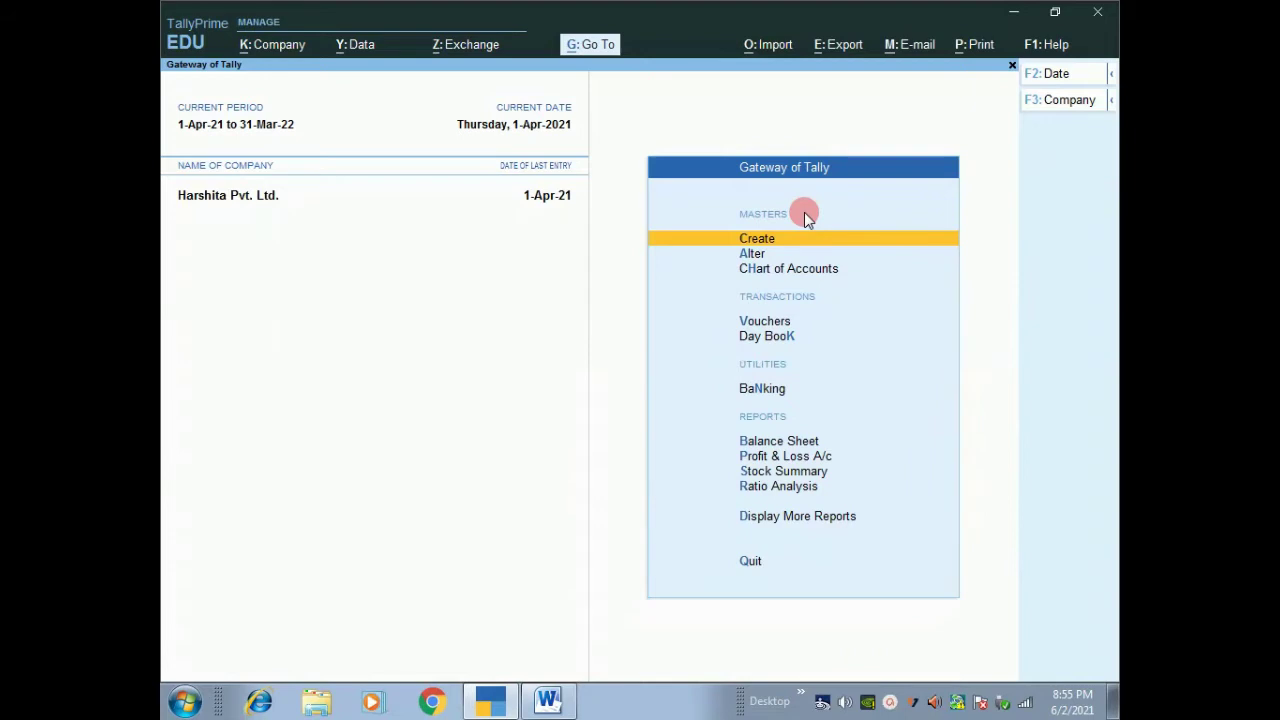
{"action": "key", "text": "Down"}
{"action": "key", "text": "Down"}
{"action": "key", "text": "Down"}
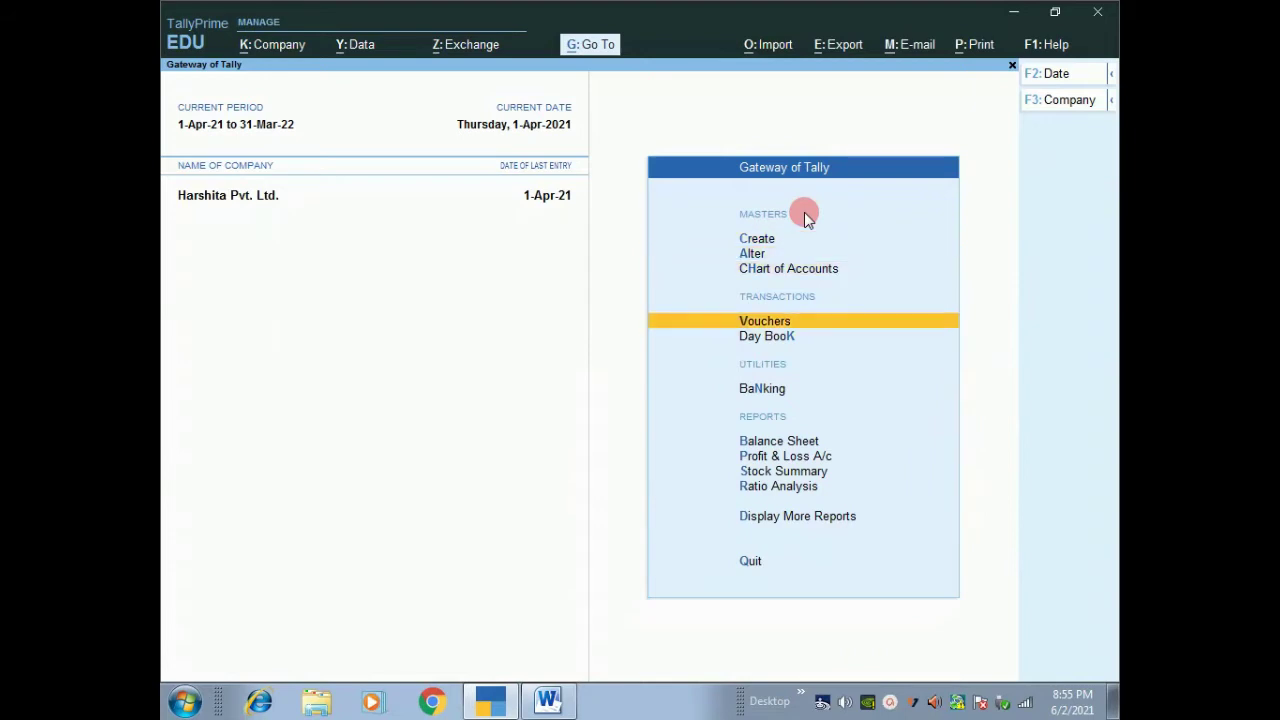
{"action": "key", "text": "Return"}
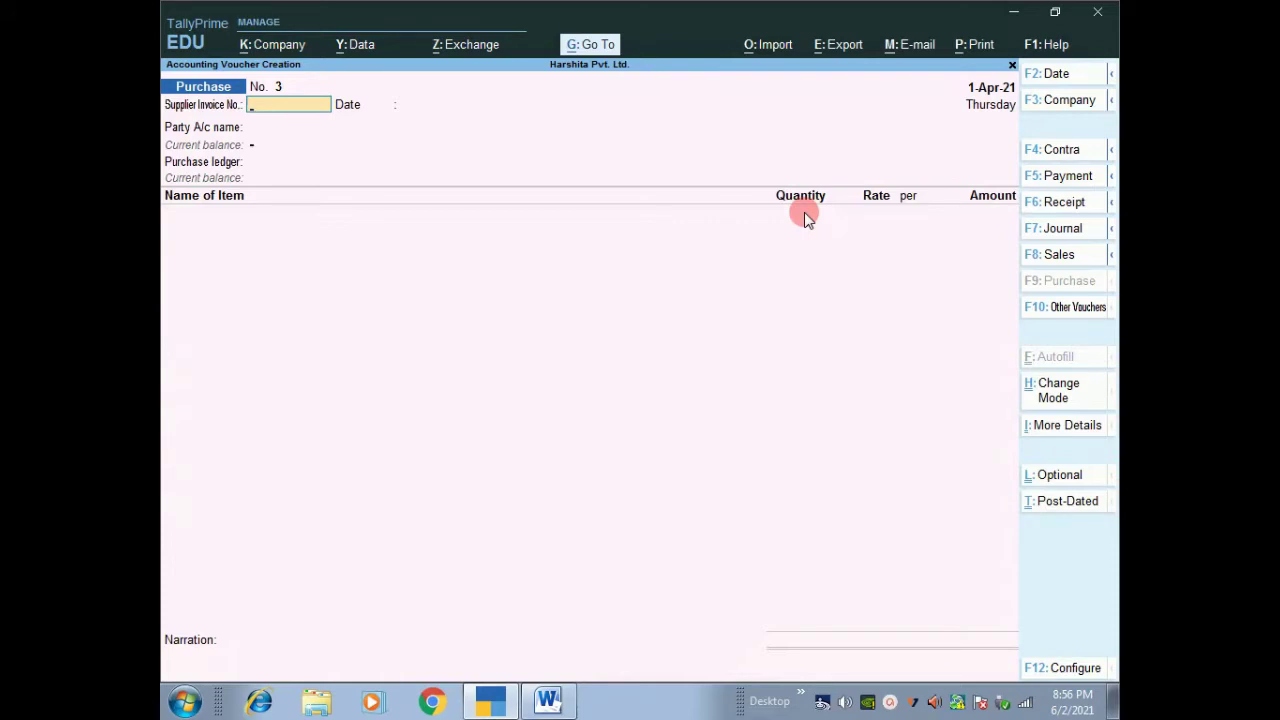
{"action": "key", "text": "F6"}
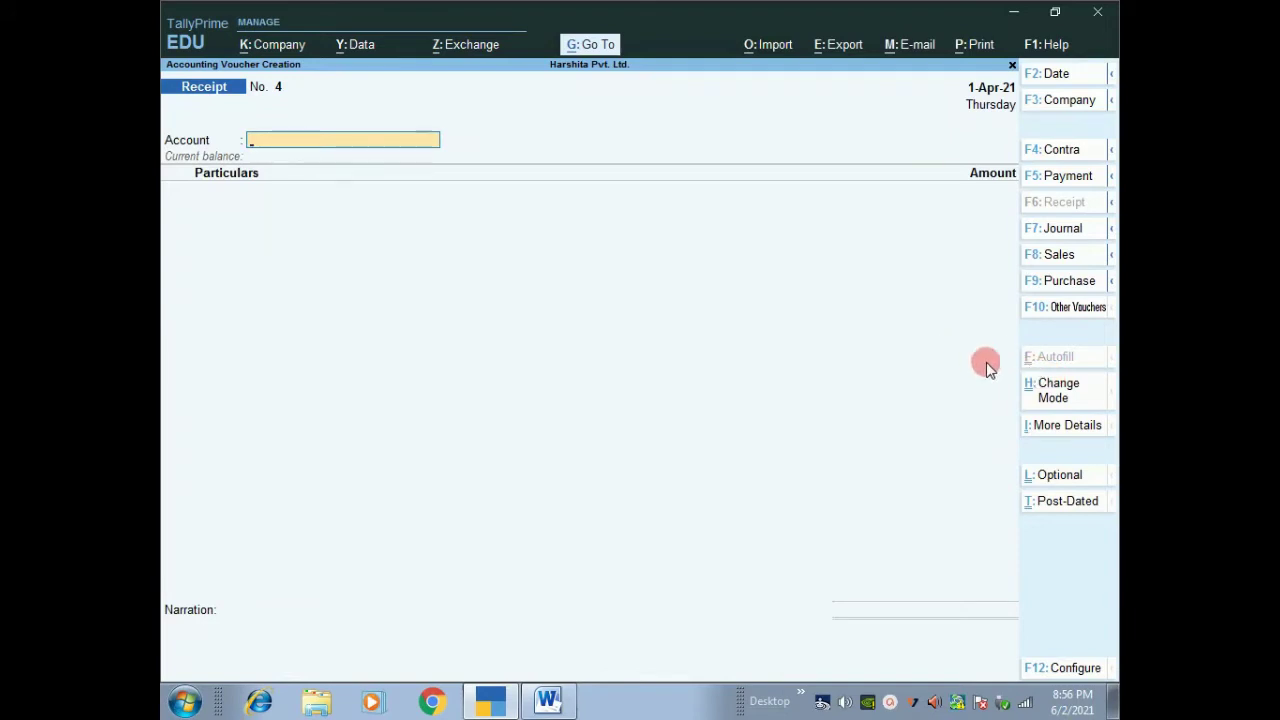
Change the receipt voucher's mode to Double Entry.
{"action": "left_click", "coordinate": [1030, 390]}
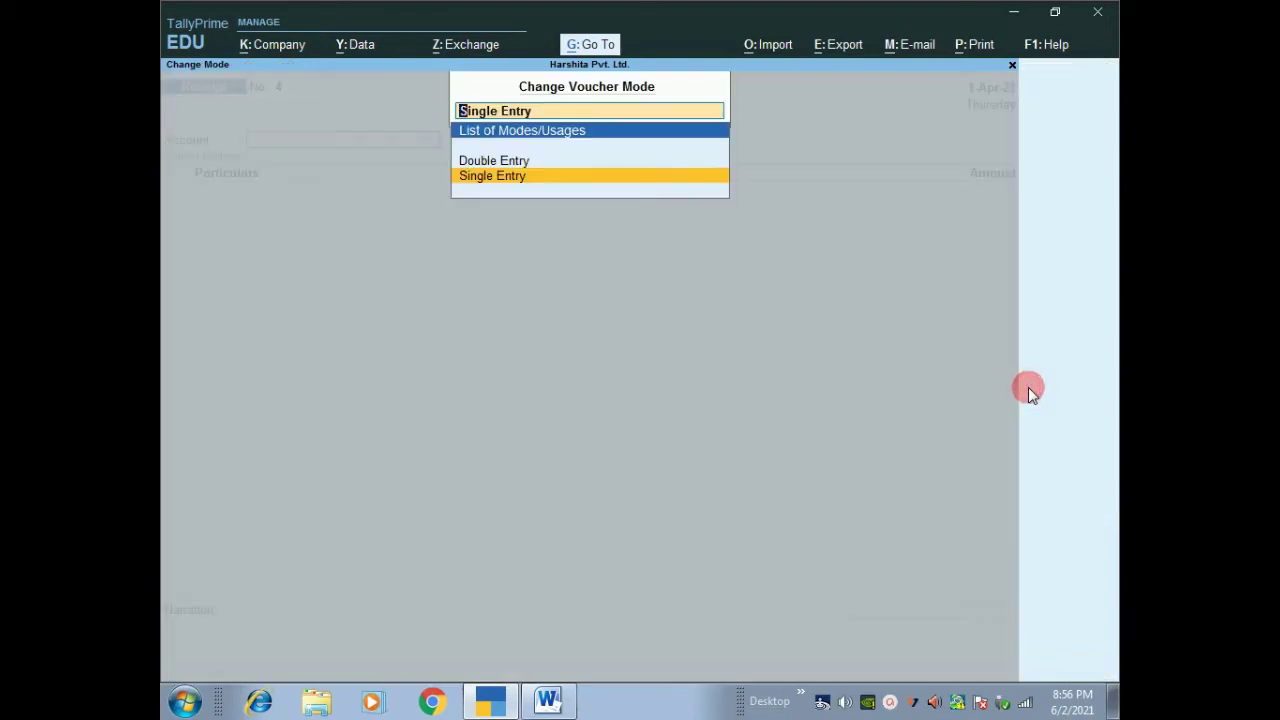
{"action": "key", "text": "Up"}
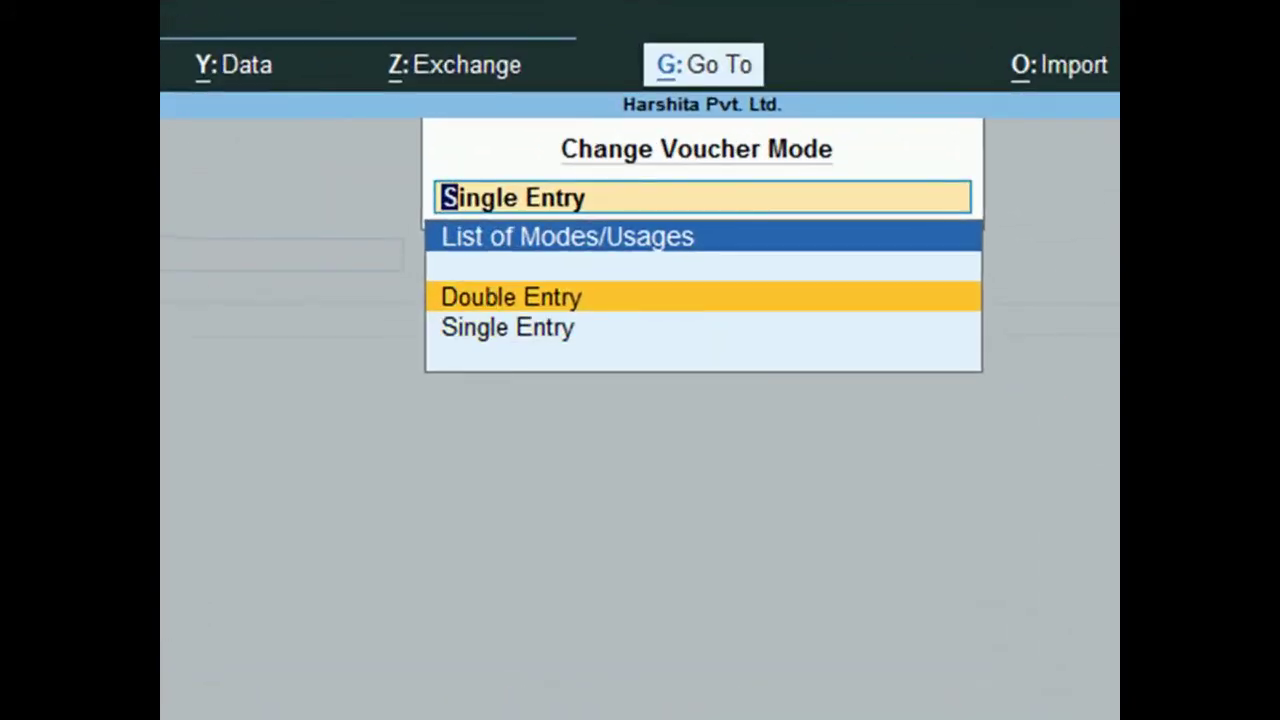
{"action": "key", "text": "Down"}
{"action": "key", "text": "Up"}
{"action": "key", "text": "Return"}
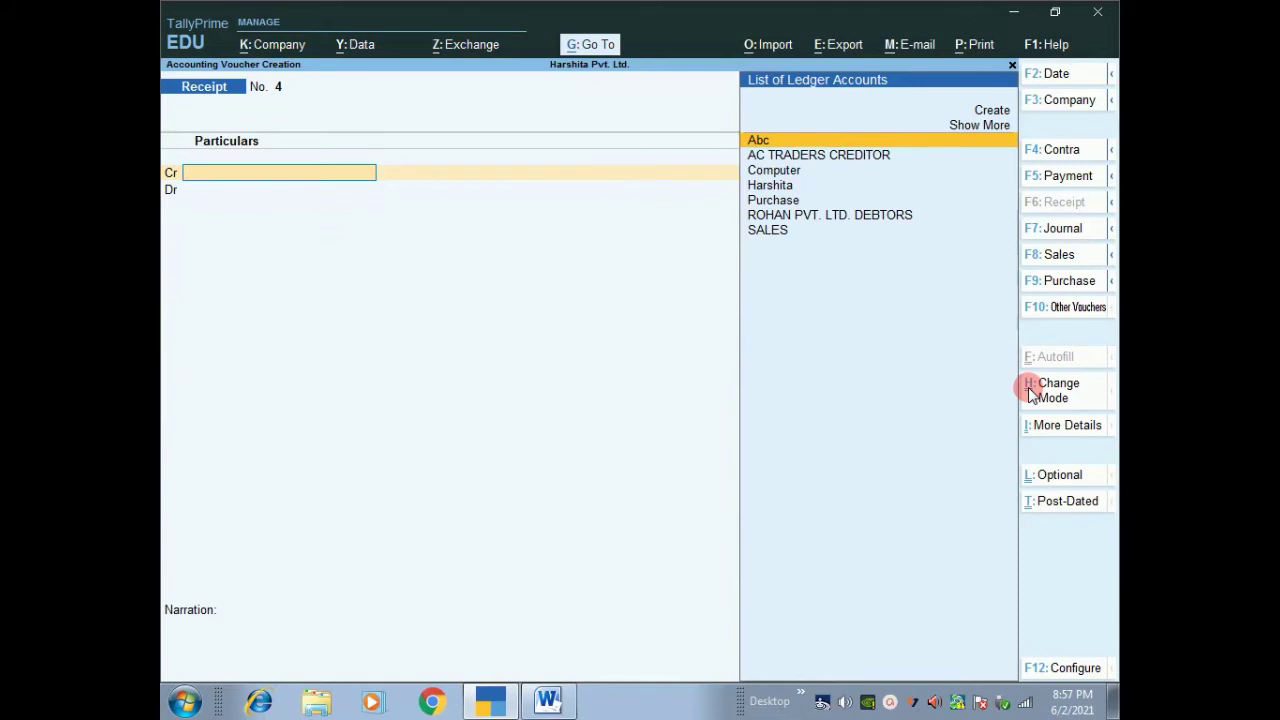
Credit the ROHAN PVT. LTD. DEBTORS ledger with 50,000 and use Agst Ref for its bill-wise details.
{"action": "key", "text": "Down"}
{"action": "key", "text": "Down"}
{"action": "key", "text": "Down"}
{"action": "key", "text": "Down"}
{"action": "key", "text": "Down"}
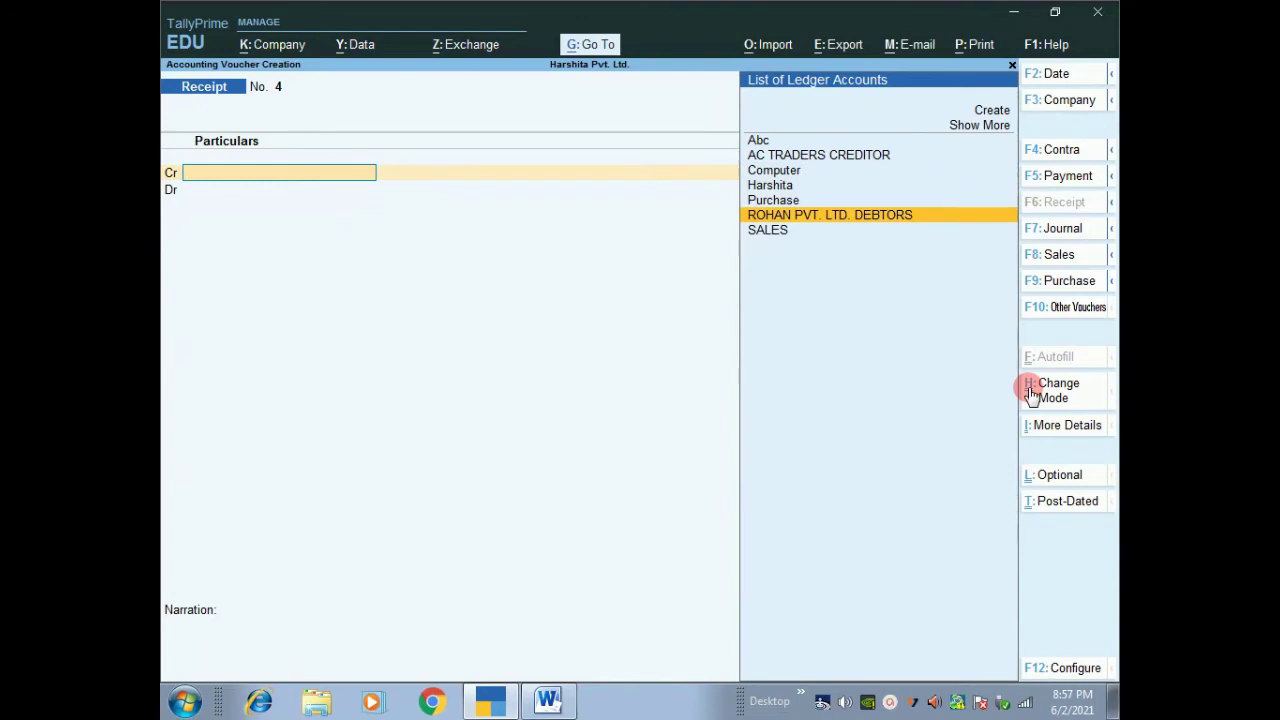
{"action": "key", "text": "Return"}
{"action": "key", "text": "Return"}
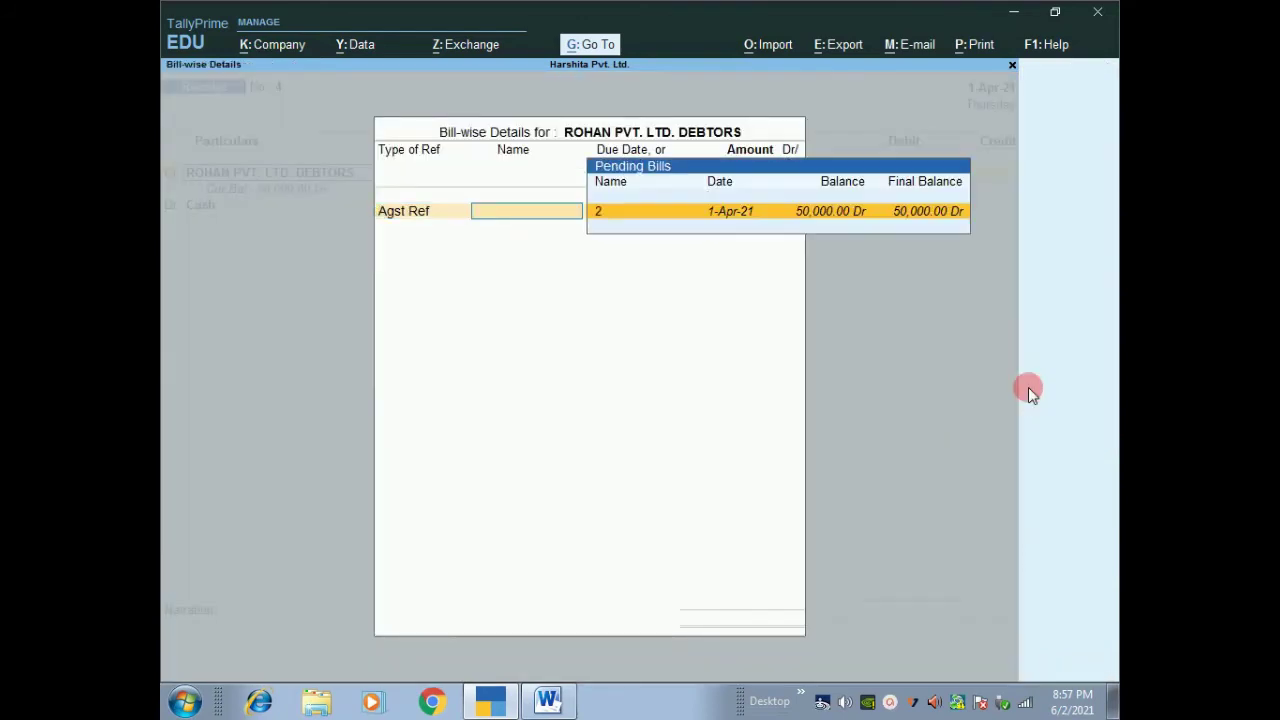
Allocate 10,000 Cr against pending bill 2 in the bill-wise details.
{"action": "key", "text": "Return"}
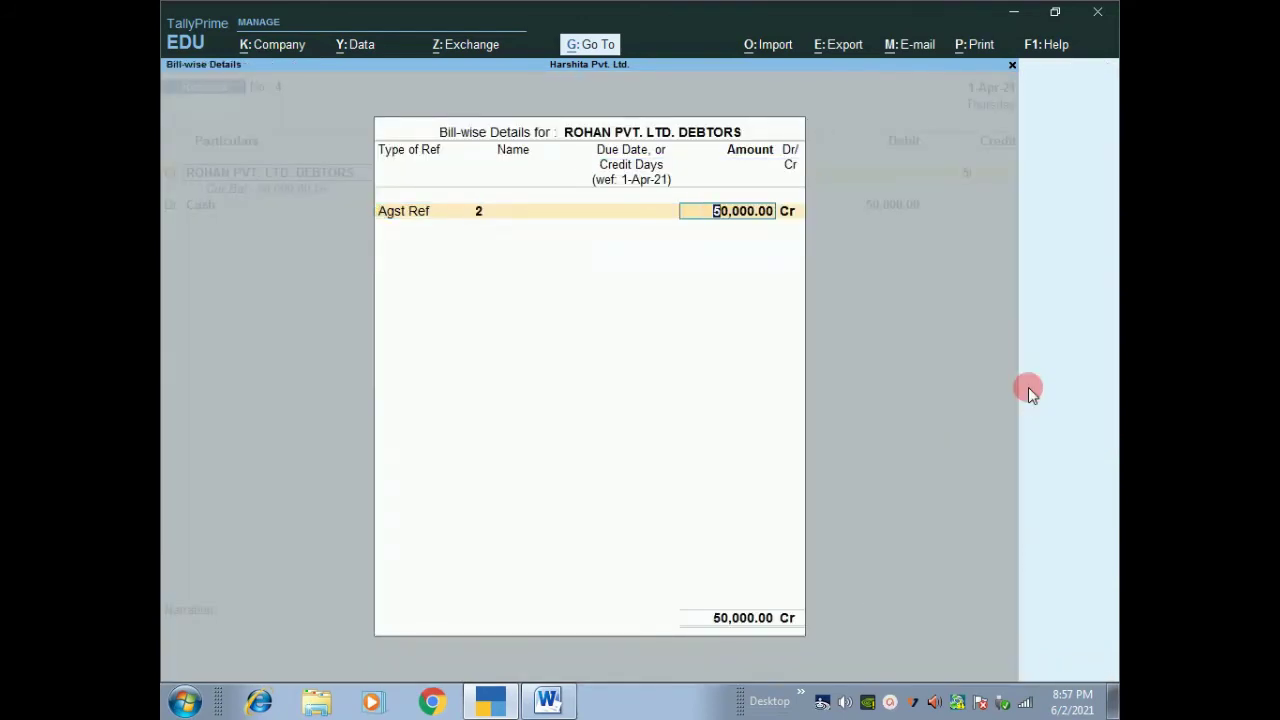
{"action": "type", "text": "10000"}
{"action": "key", "text": "Return"}
{"action": "key", "text": "Return"}
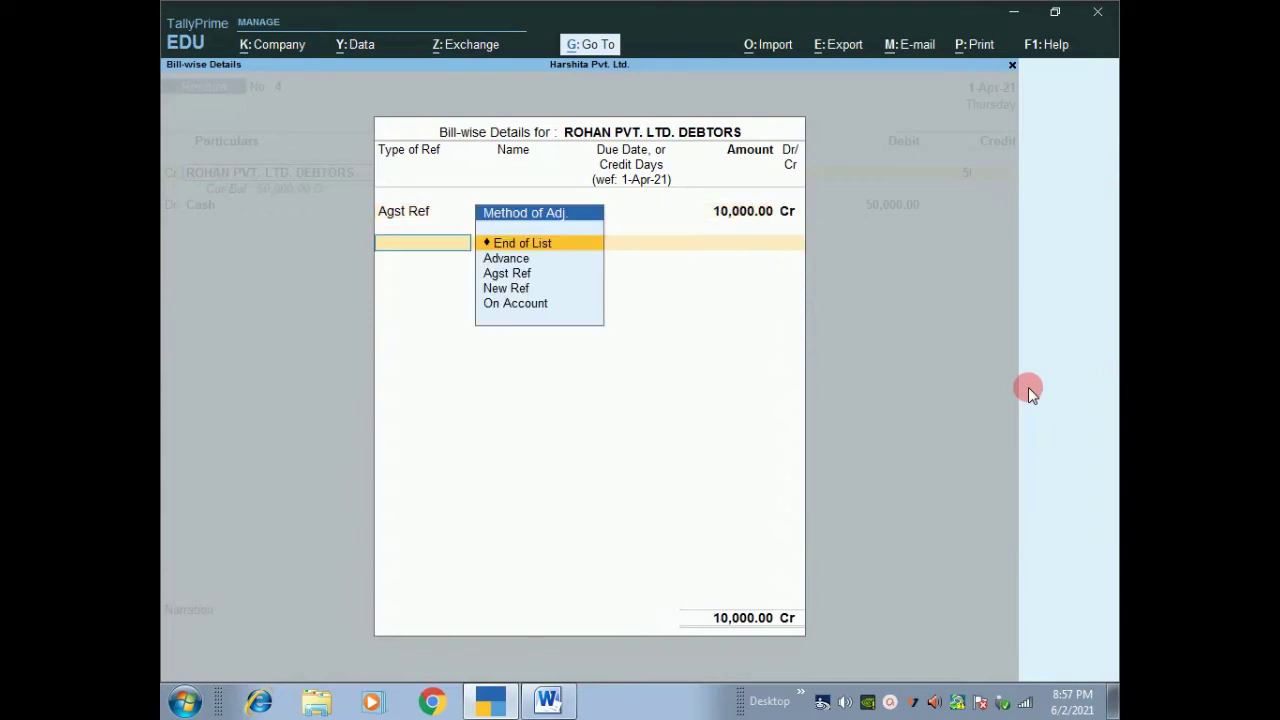
Finish the bill-wise details and debit Cash with 5,000 in the receipt voucher.
{"action": "key", "text": "Return"}
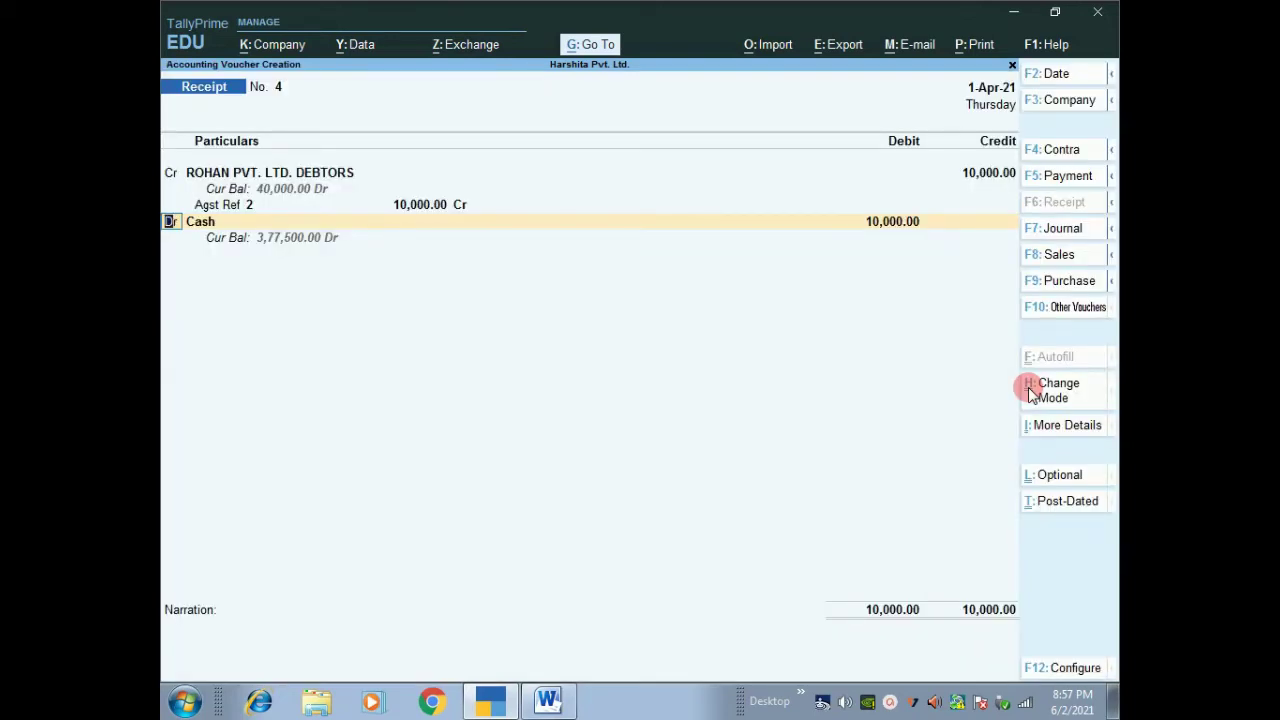
{"action": "key", "text": "Return"}
{"action": "key", "text": "Return"}
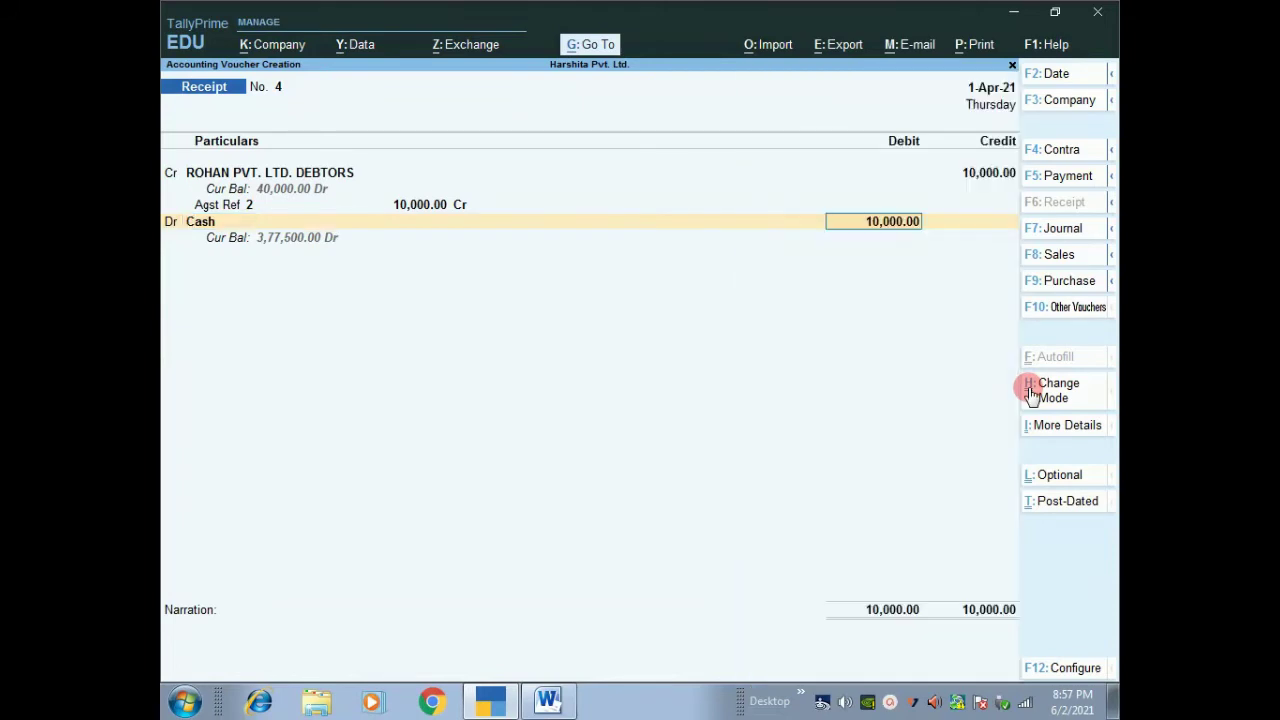
{"action": "type", "text": "5000"}
{"action": "key", "text": "Return"}
{"action": "key", "text": "Return"}
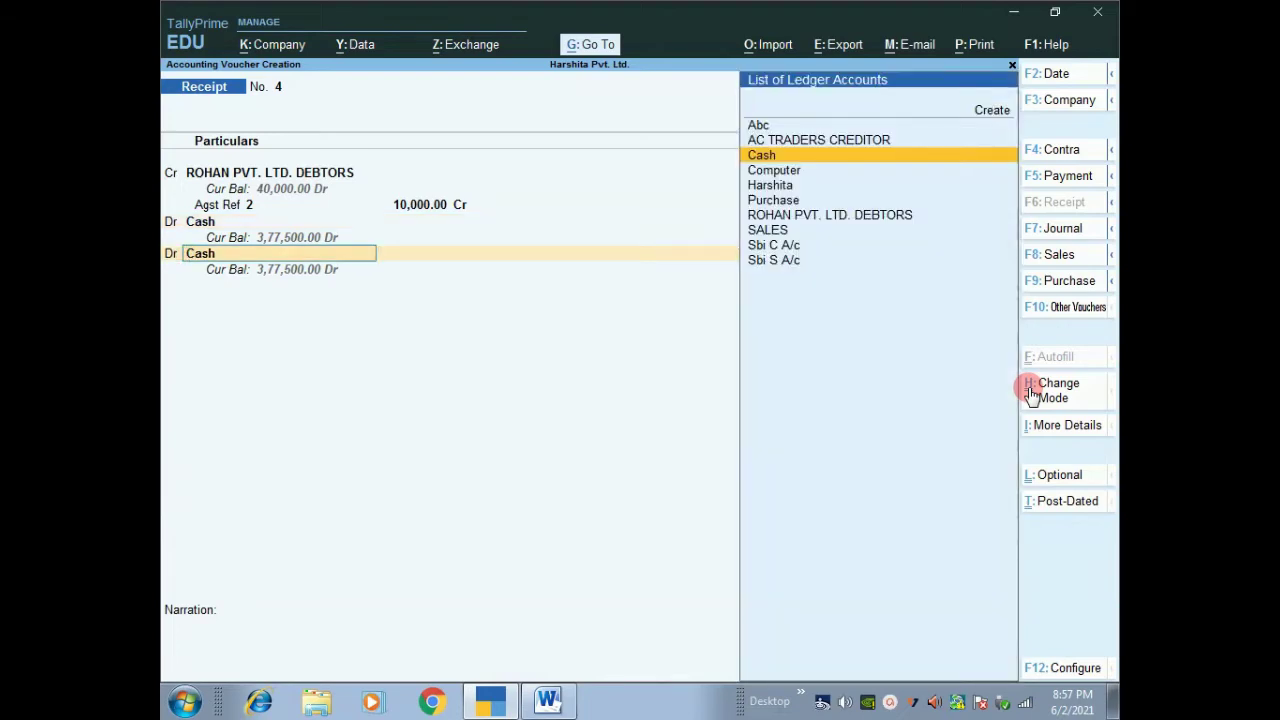
Choose Sbi C A/c as the ledger for the second debit line of the receipt voucher.
{"action": "key", "text": "Down"}
{"action": "key", "text": "Down"}
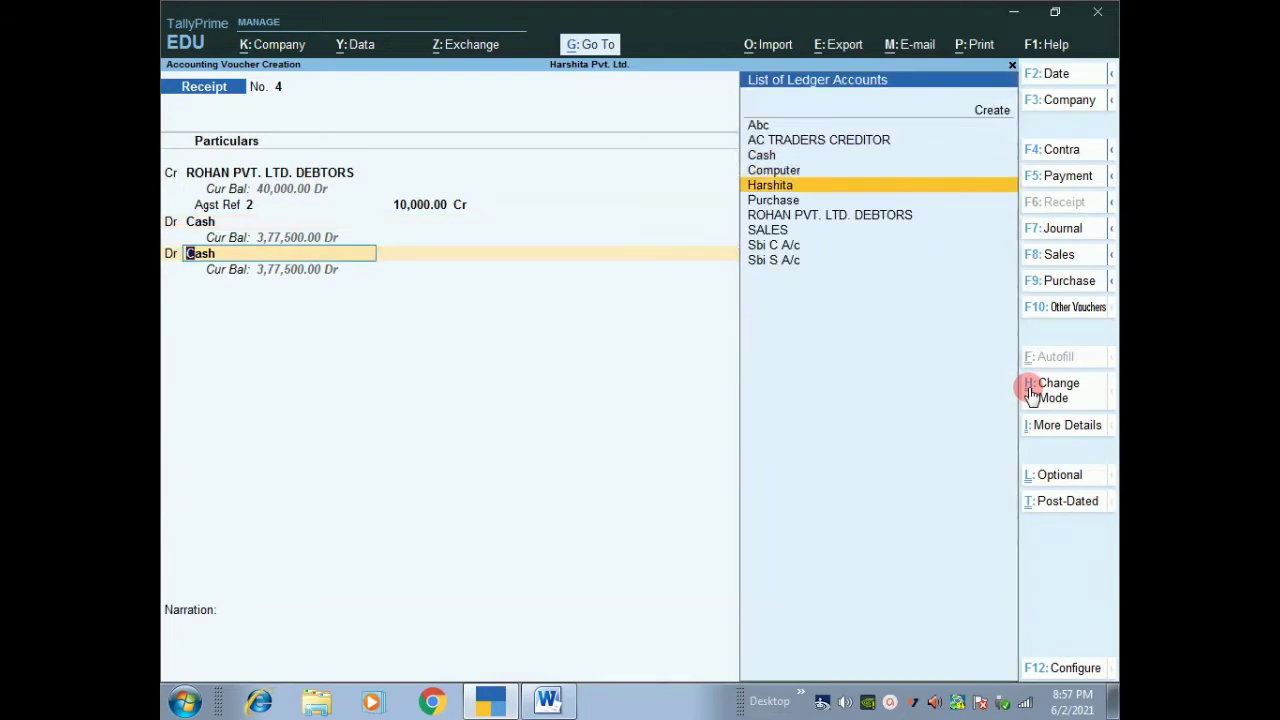
{"action": "key", "text": "Down"}
{"action": "key", "text": "Down"}
{"action": "key", "text": "Down"}
{"action": "key", "text": "Down"}
{"action": "key", "text": "Down"}
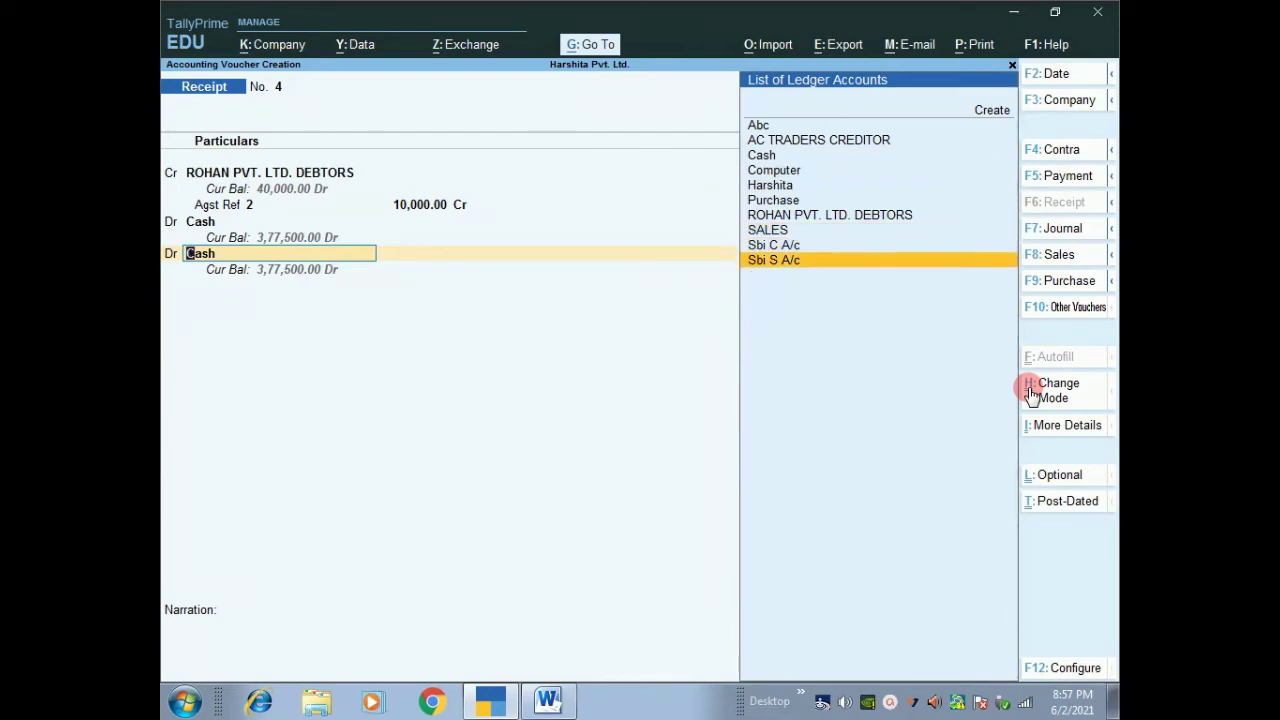
{"action": "key", "text": "Up"}
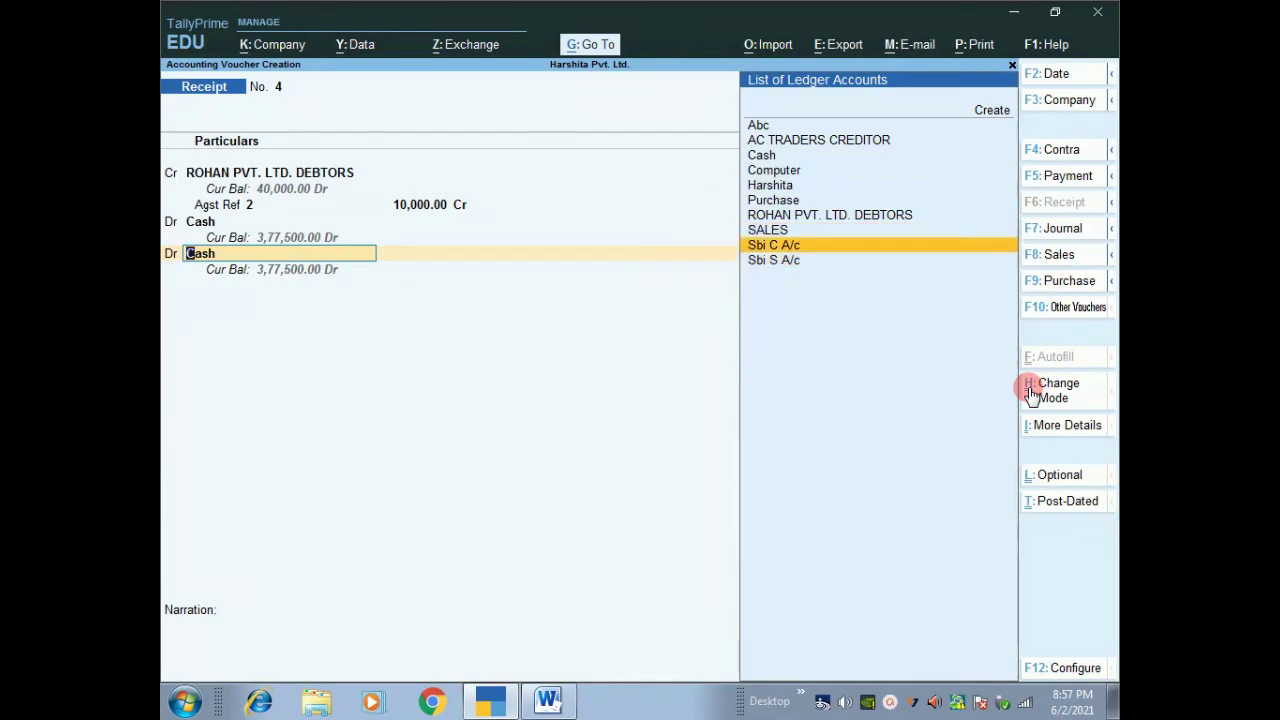
{"action": "key", "text": "Return"}
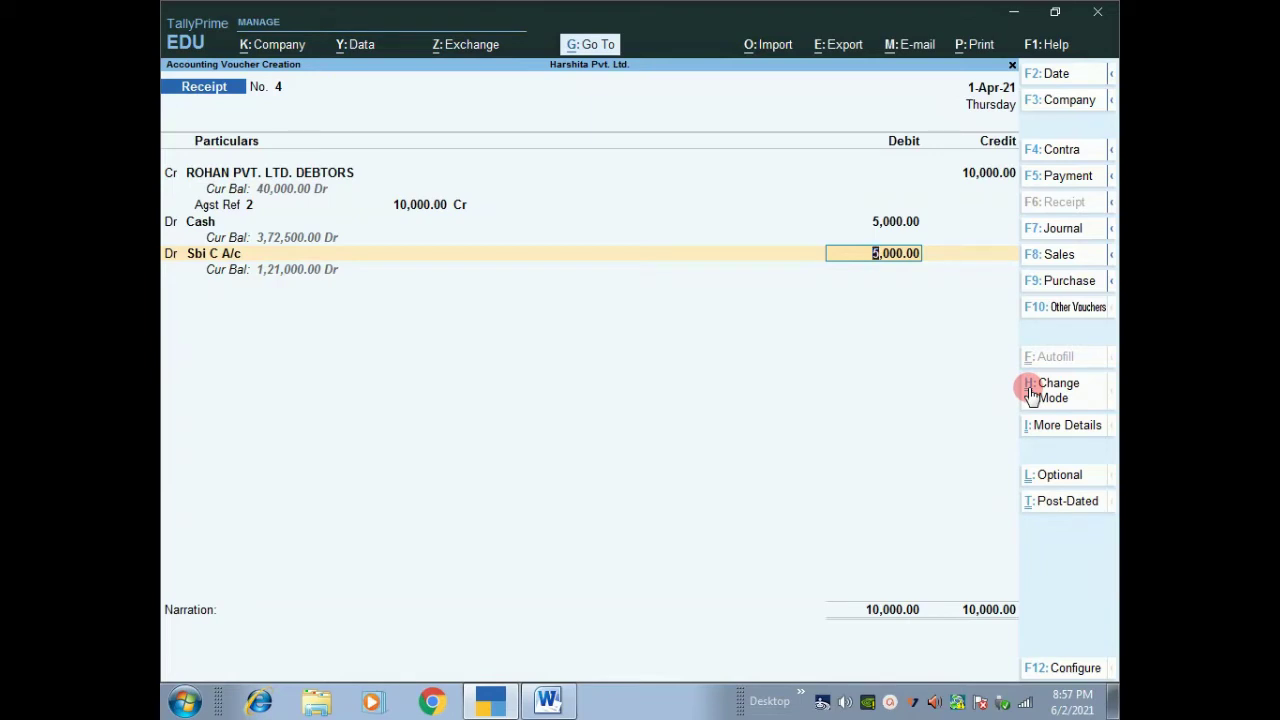
Compare the debit amounts on the Cash and Sbi C A/c lines of the receipt voucher.
{"action": "key", "text": "Up"}
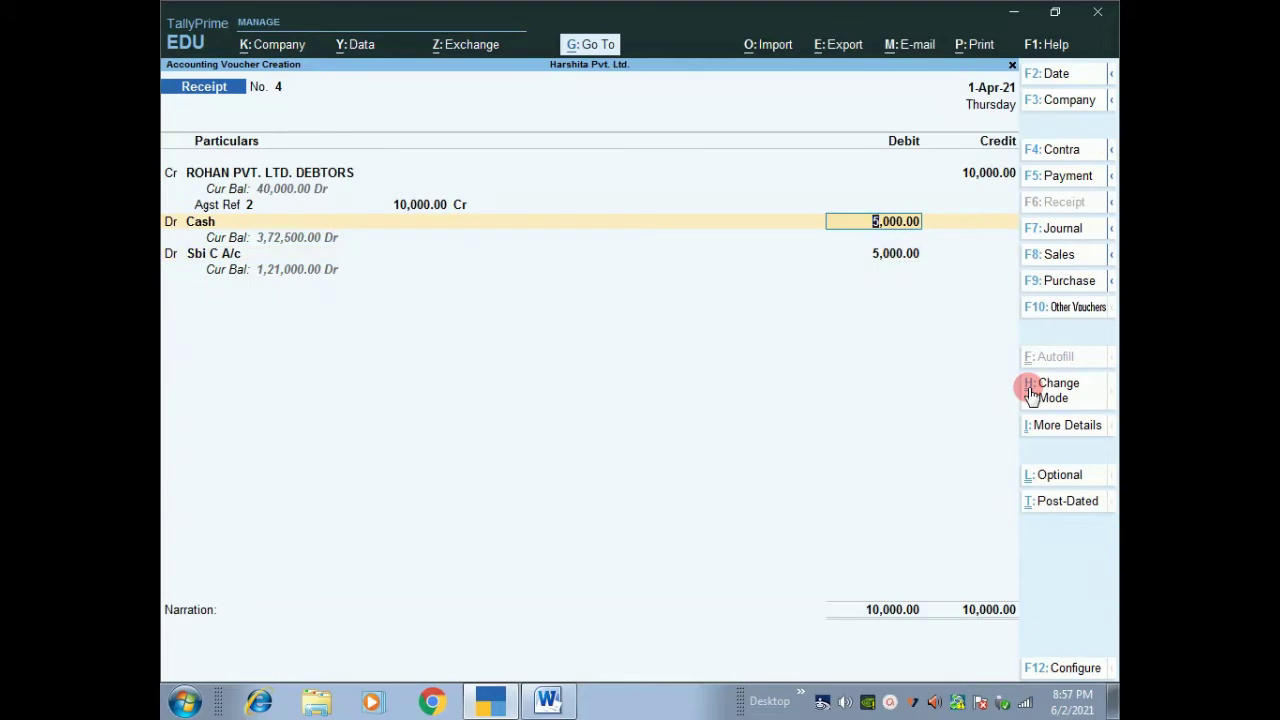
{"action": "key", "text": "Down"}
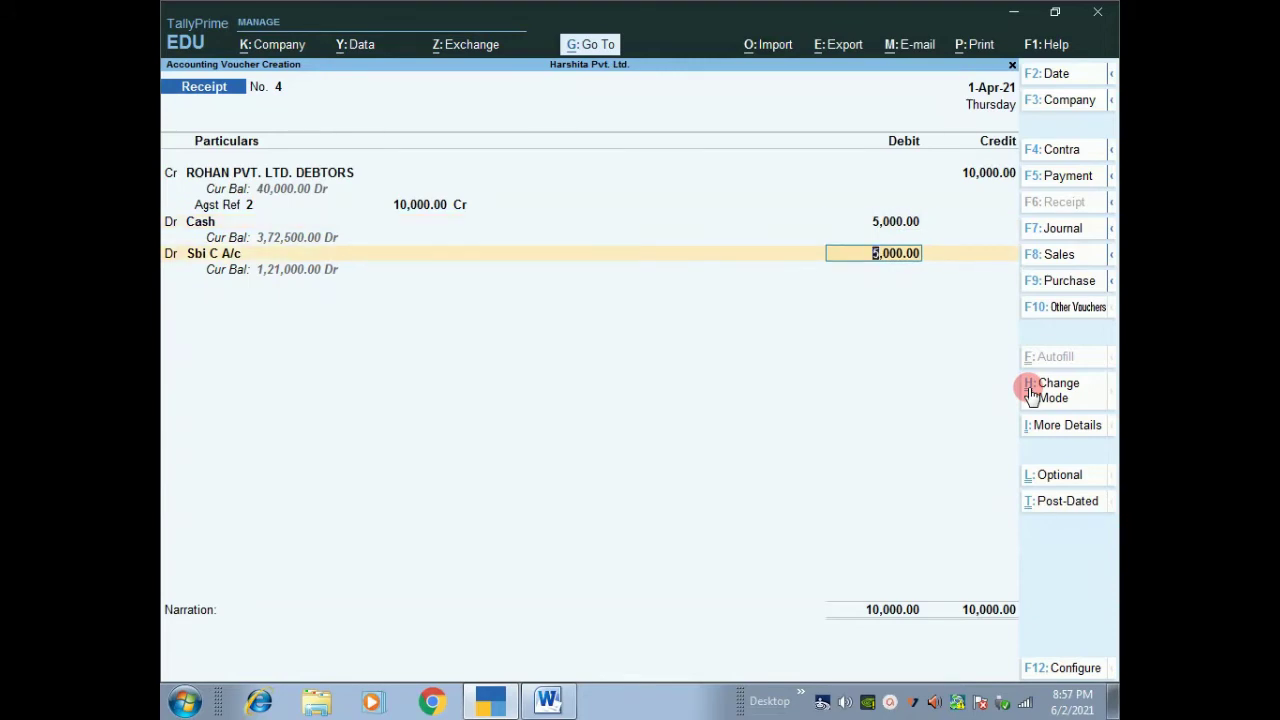
{"action": "key", "text": "Up"}
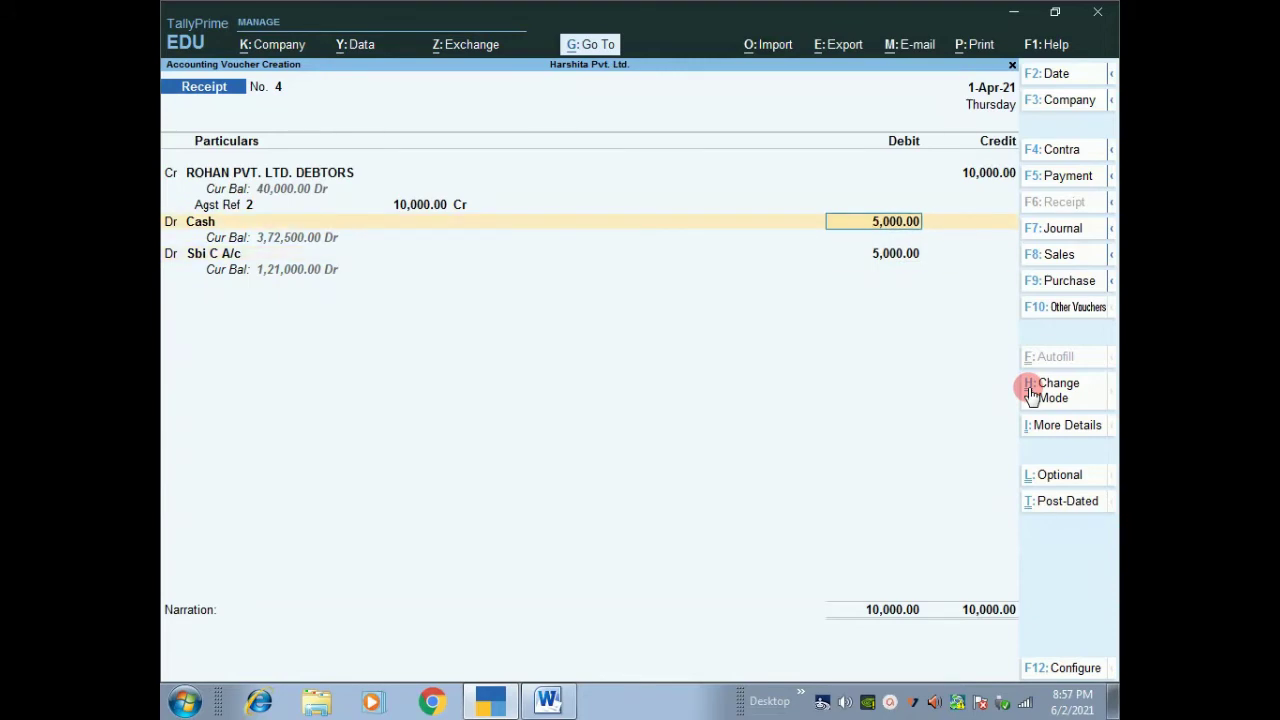
{"action": "key", "text": "Down"}
{"action": "key", "text": "Up"}
{"action": "key", "text": "Down"}
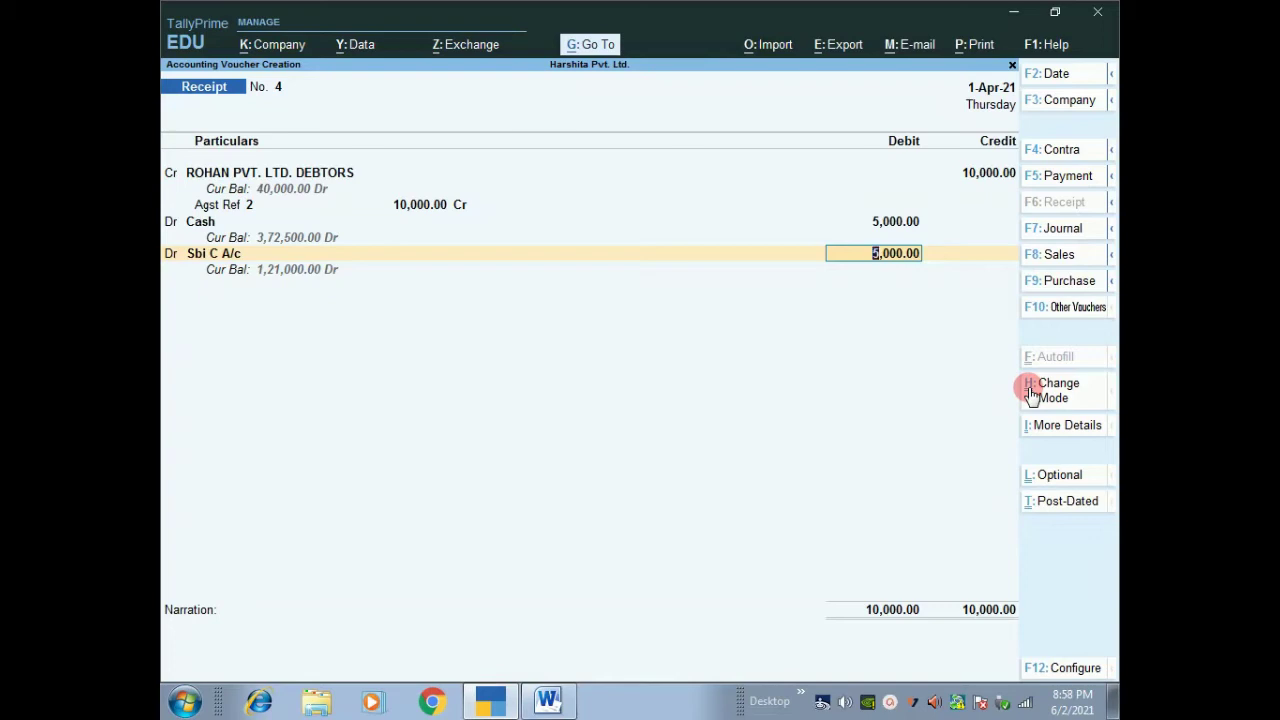
{"action": "key", "text": "Up"}
{"action": "key", "text": "Down"}
Accept the 5,000 debit for Sbi C A/c with Cheque/DD as its bank allocation and save the voucher without a narration.
{"action": "key", "text": "Return"}
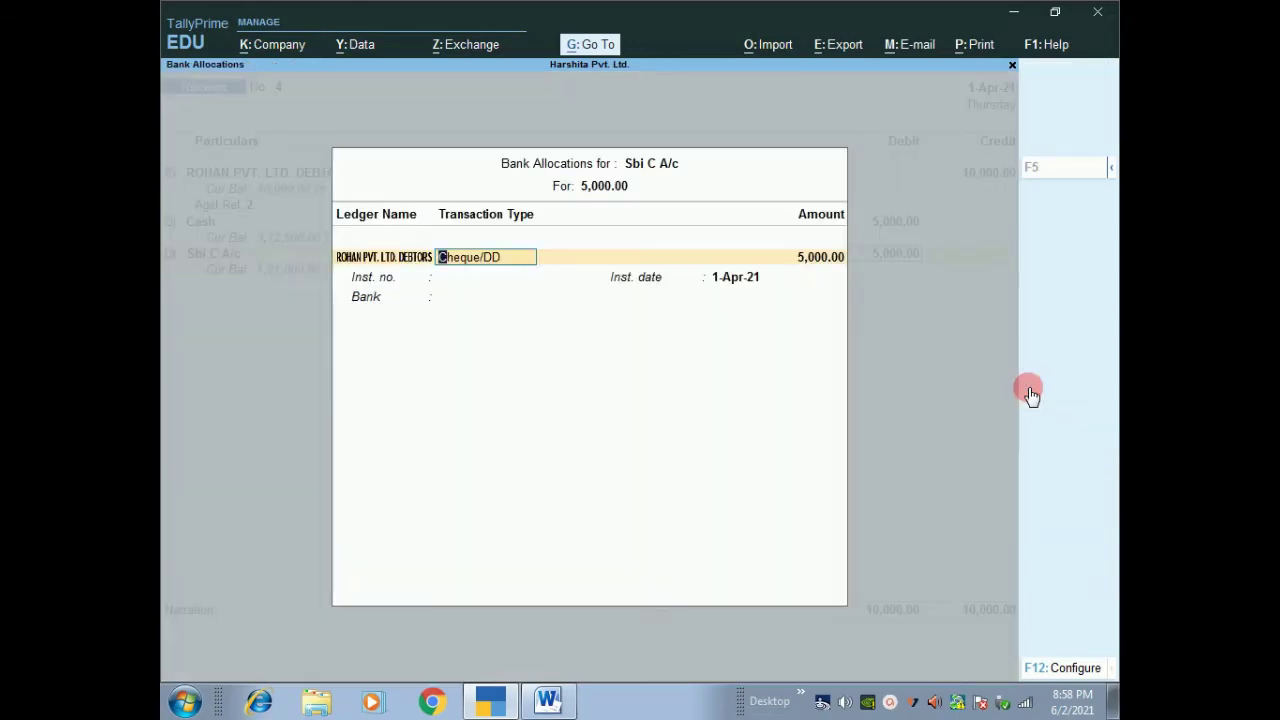
{"action": "key", "text": "Return"}
{"action": "key", "text": "Return"}
{"action": "key", "text": "Return"}
{"action": "key", "text": "Return"}
{"action": "key", "text": "Return"}
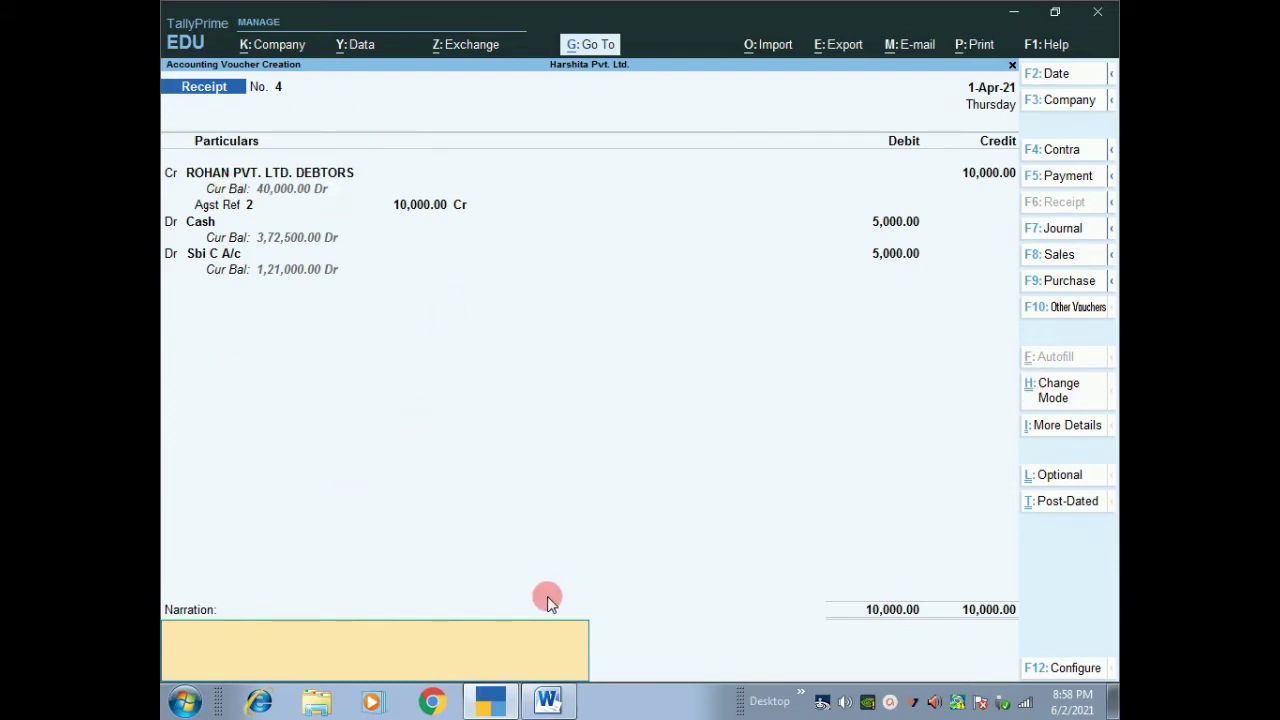
{"action": "key", "text": "ctrl"}
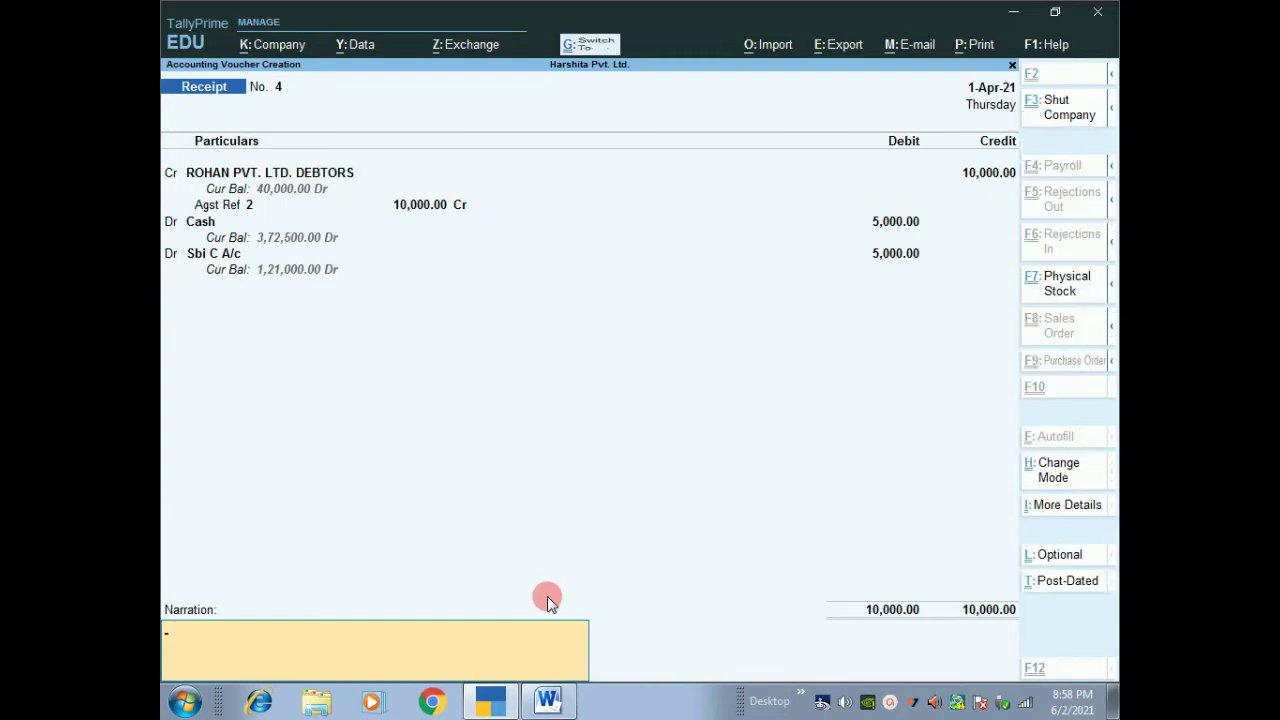
{"action": "key", "text": "ctrl+a"}
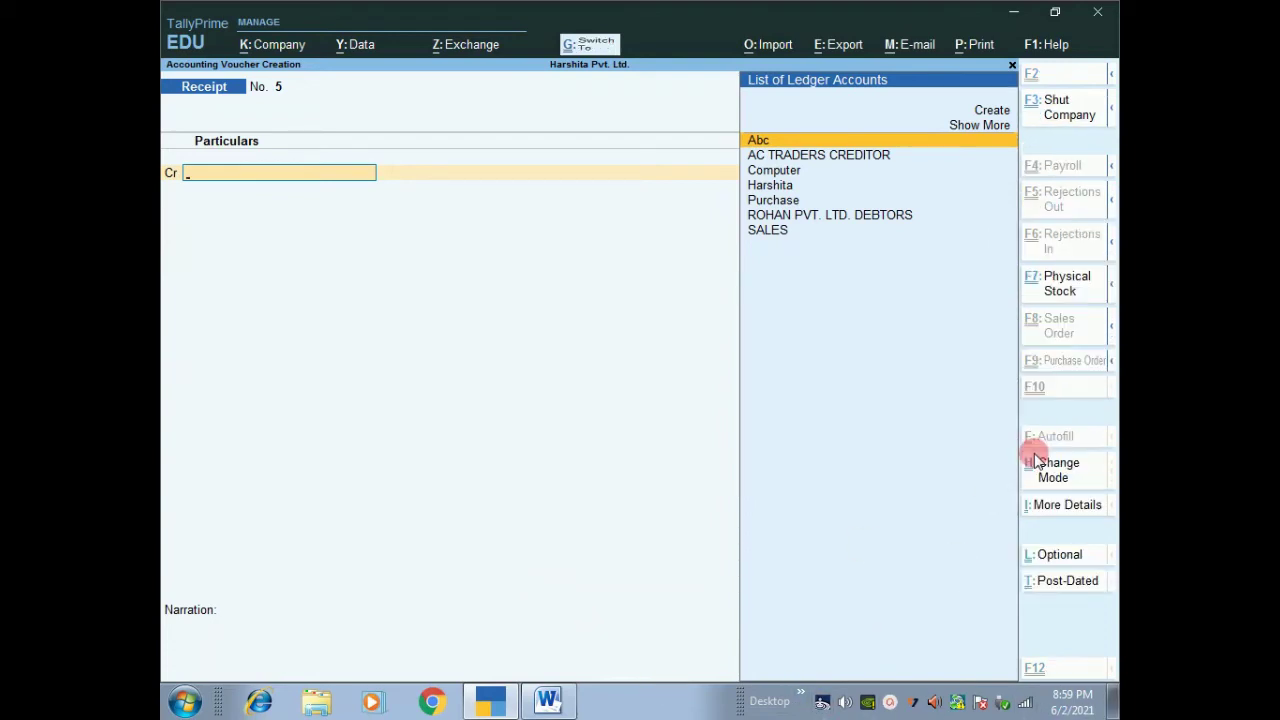
Change the new receipt voucher's mode to Single Entry and set its account to Cash.
{"action": "key", "text": "ctrl+h"}
{"action": "key", "text": "Down"}
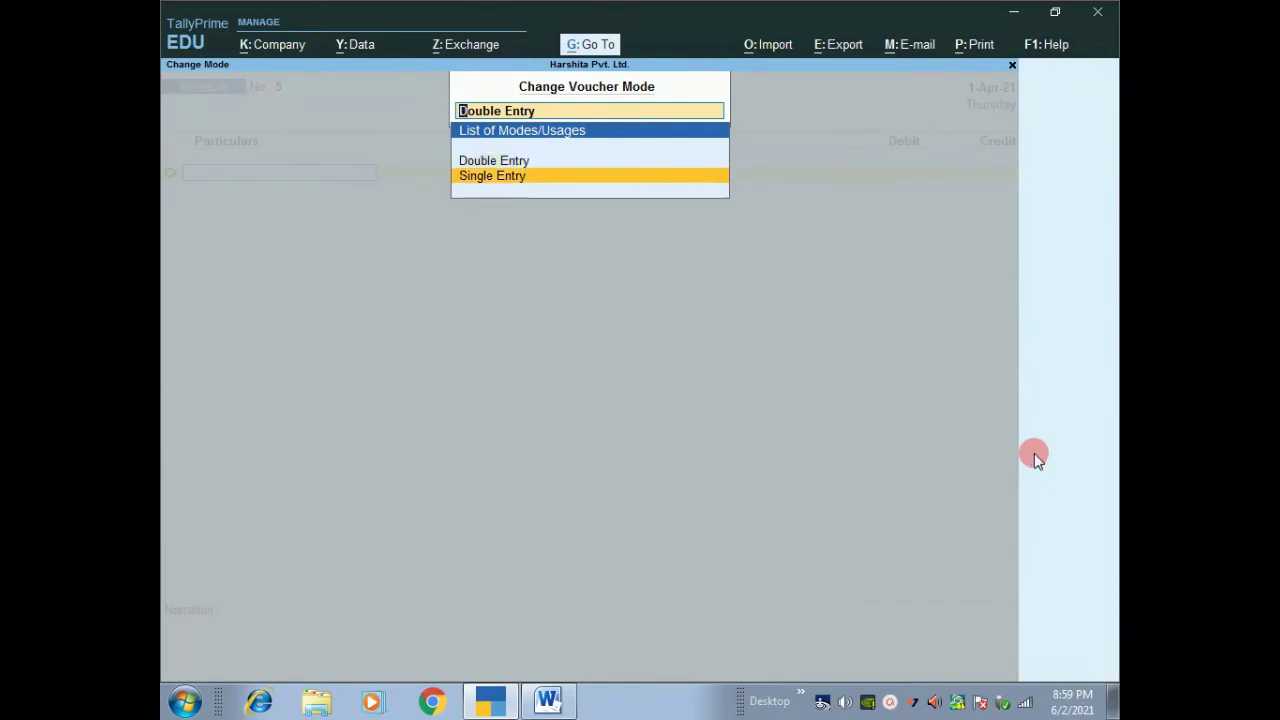
{"action": "key", "text": "Return"}
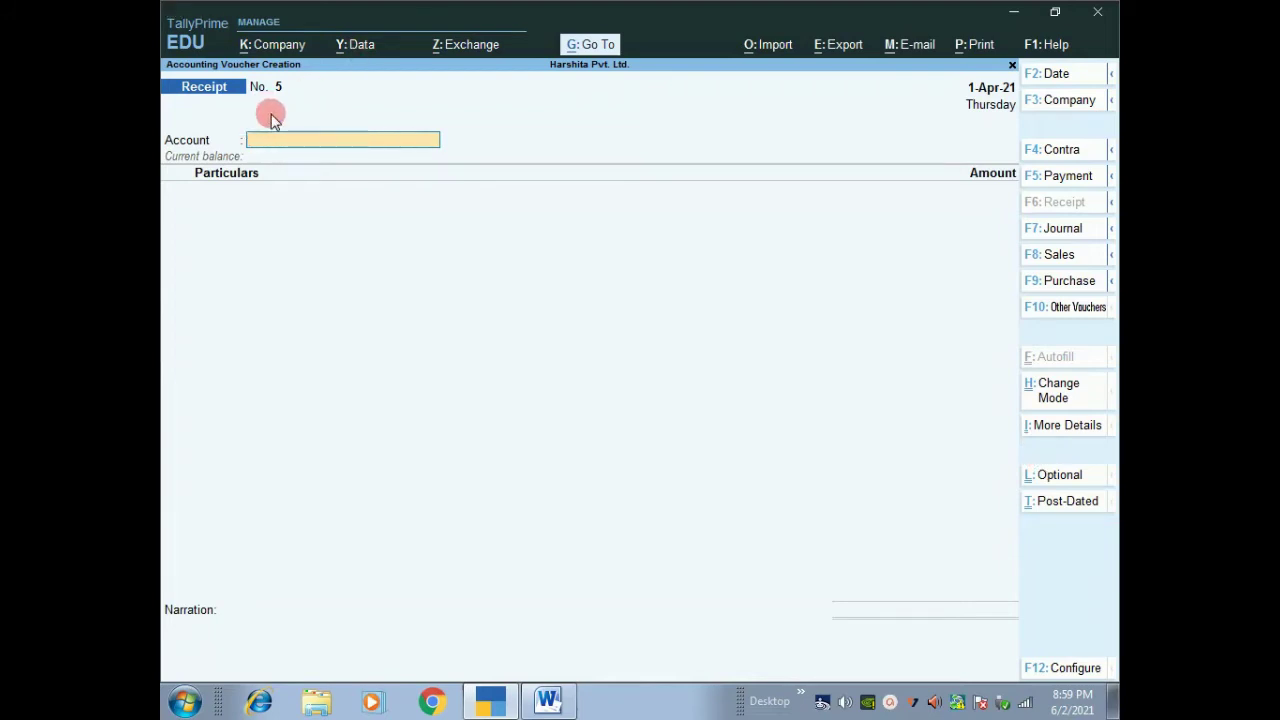
{"action": "type", "text": "C"}
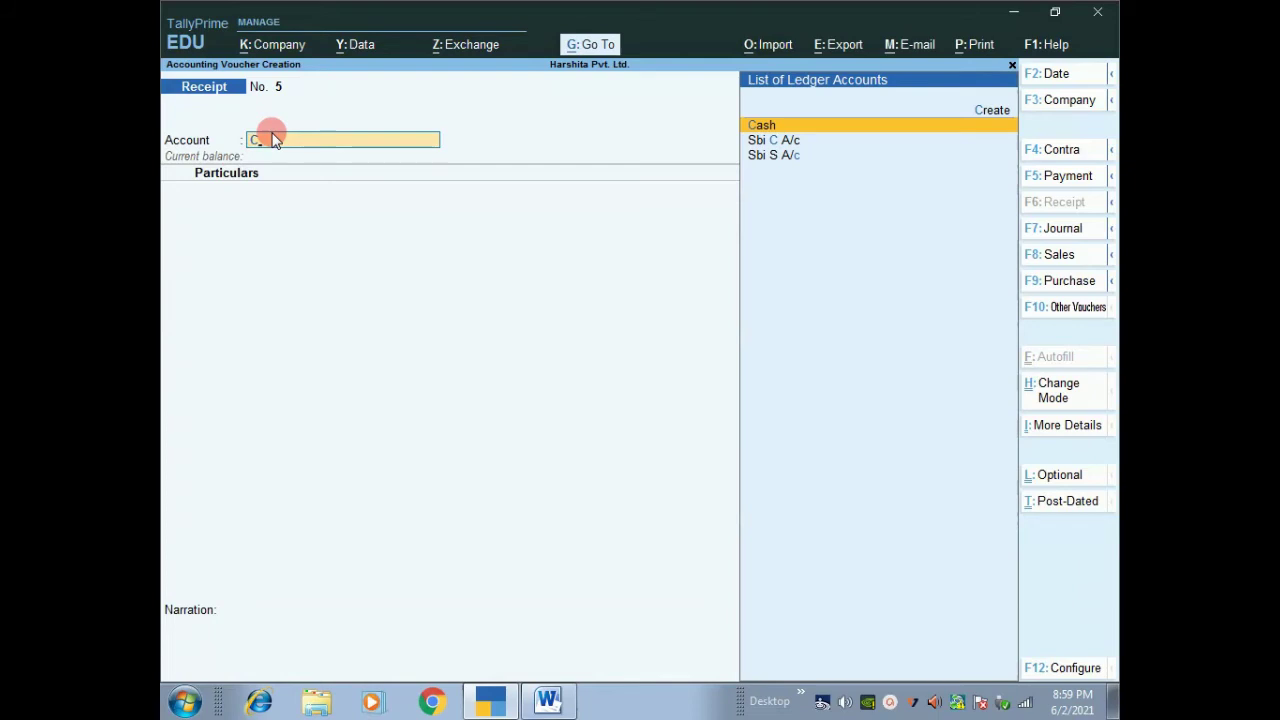
{"action": "key", "text": "Return"}
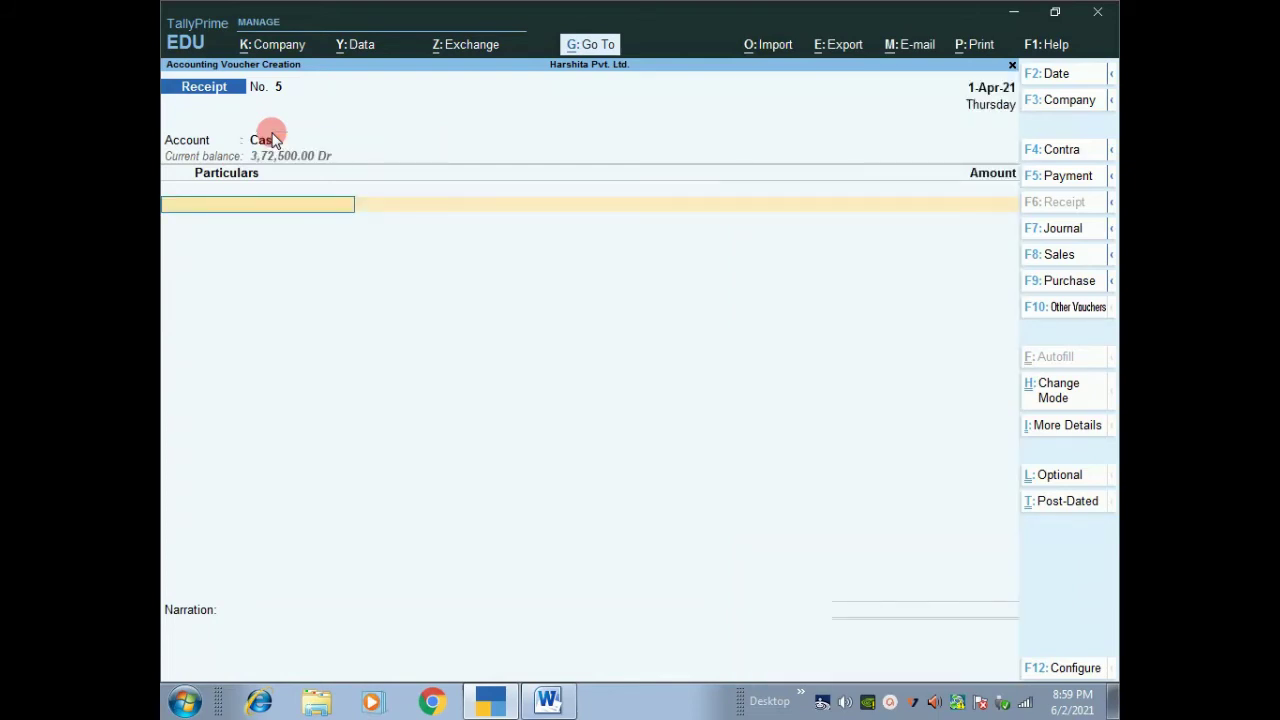
Enter ROHAN PVT. LTD. DEBTORS as the particulars and allocate 2,000 Cr as Agst Ref to pending bill 2.
{"action": "type", "text": "R"}
{"action": "key", "text": "Return"}
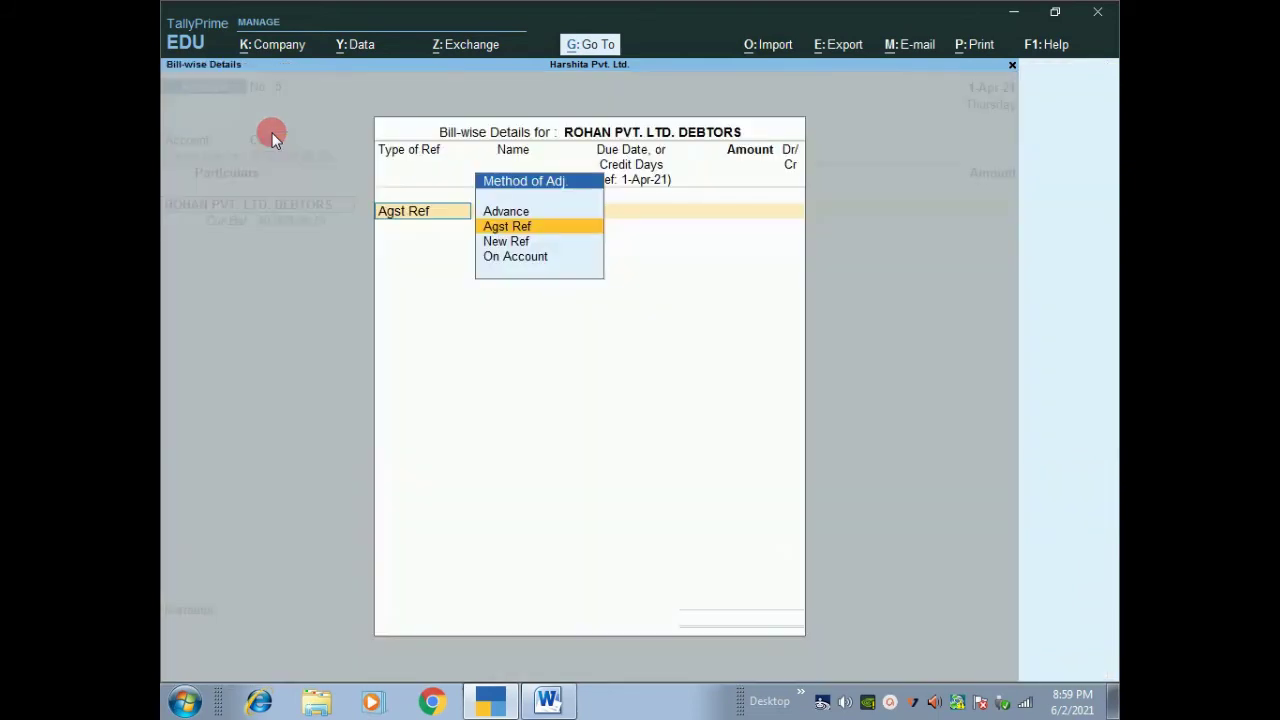
{"action": "key", "text": "Return"}
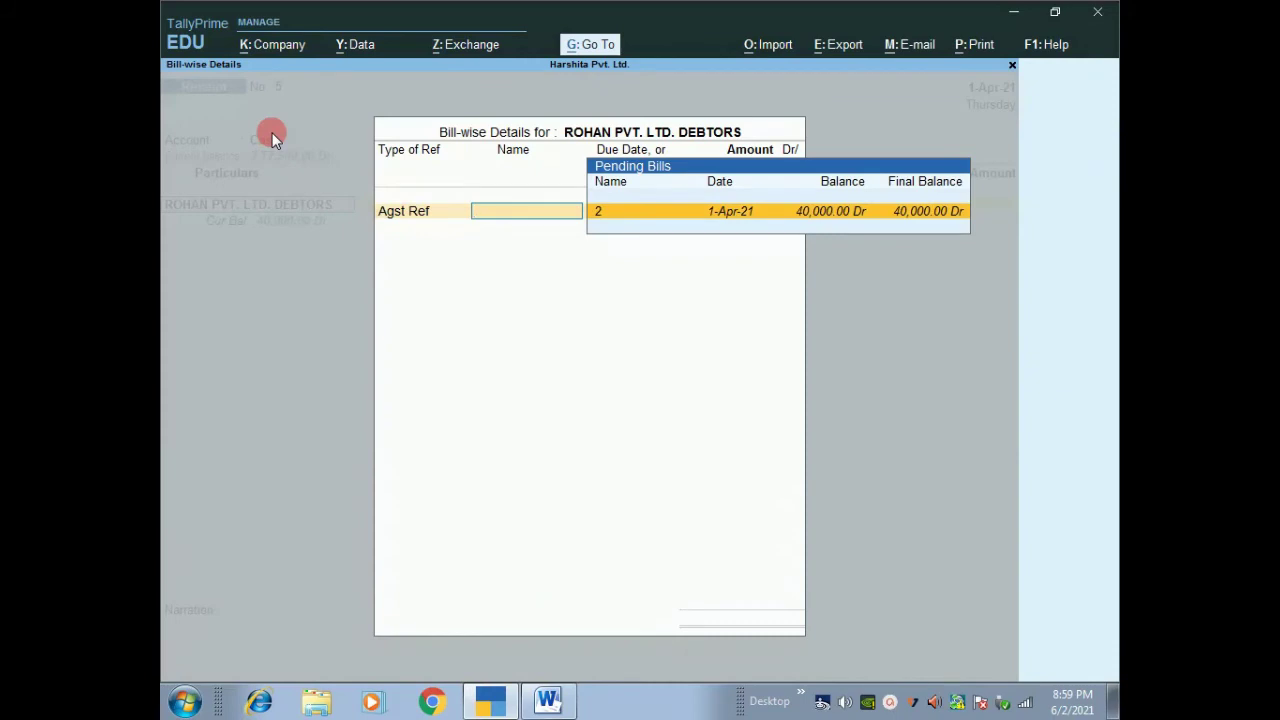
{"action": "key", "text": "Return"}
{"action": "key", "text": "BackSpace"}
{"action": "type", "text": "20"}
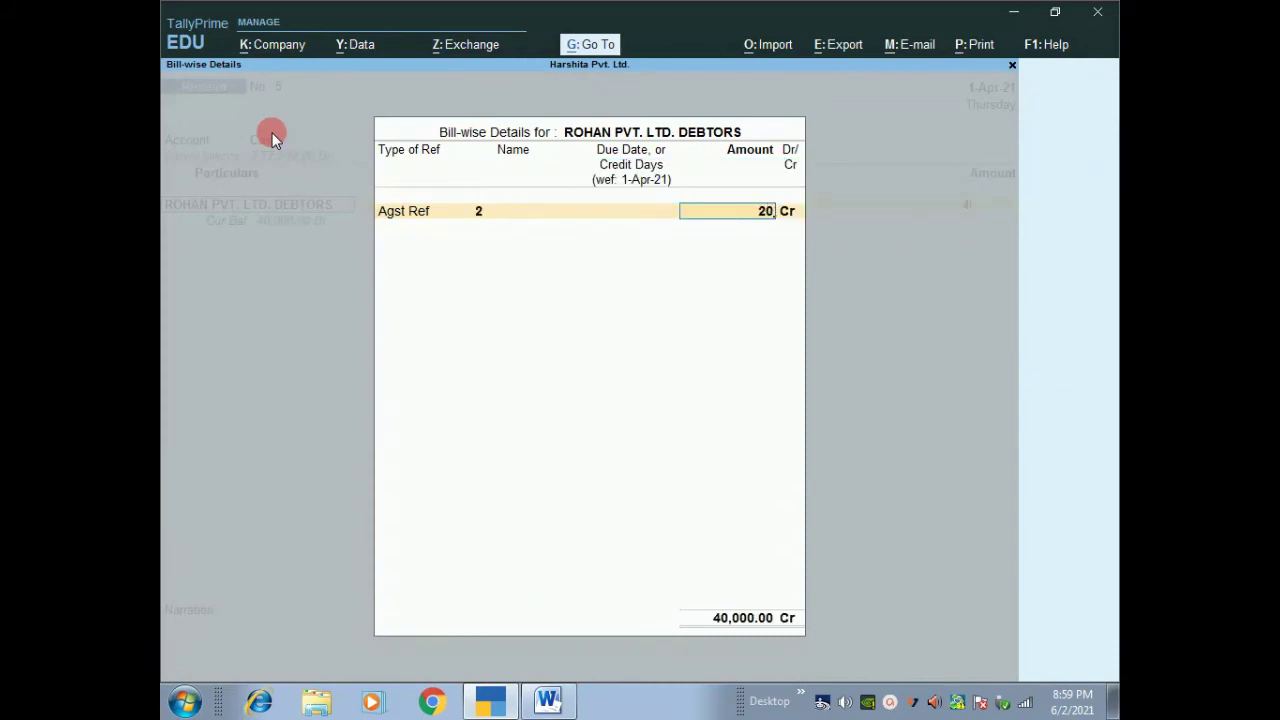
{"action": "type", "text": "00"}
{"action": "key", "text": "Return"}
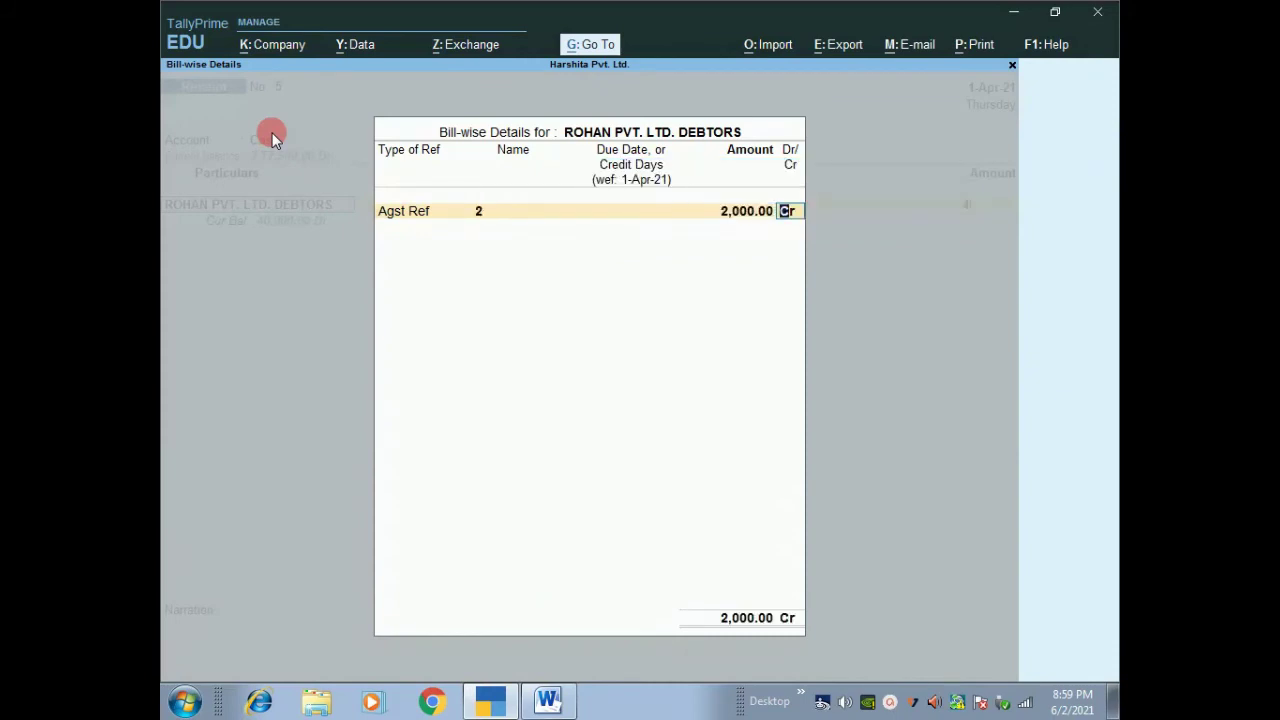
{"action": "key", "text": "Return"}
{"action": "key", "text": "Return"}
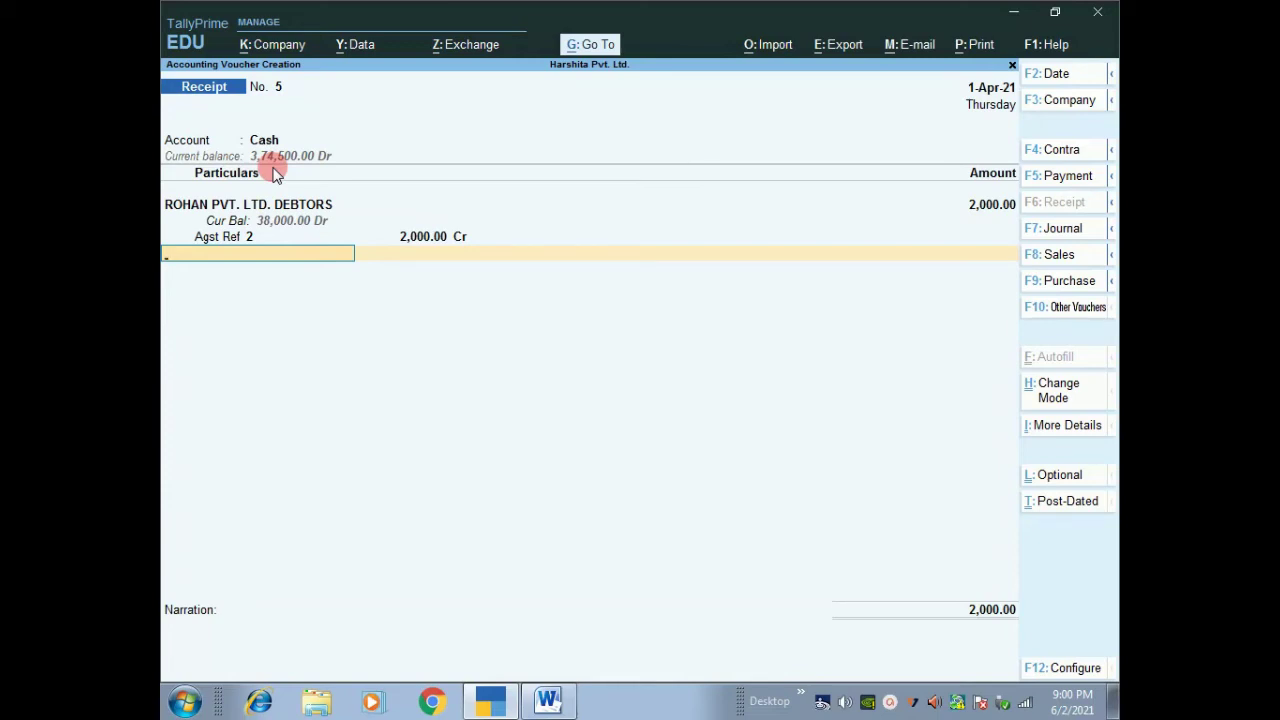
Save the single entry receipt voucher without a narration and return to the Gateway of Tally.
{"action": "key", "text": "Return"}
{"action": "key", "text": "Return"}
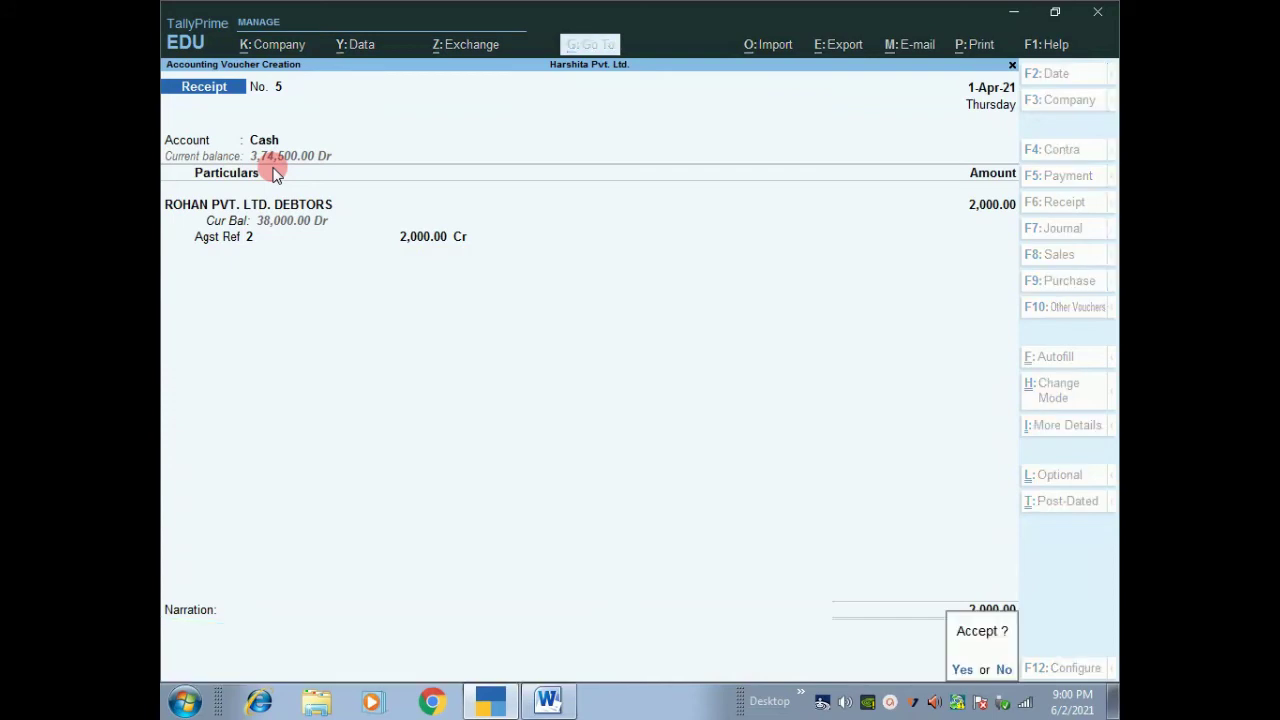
{"action": "key", "text": "Return"}
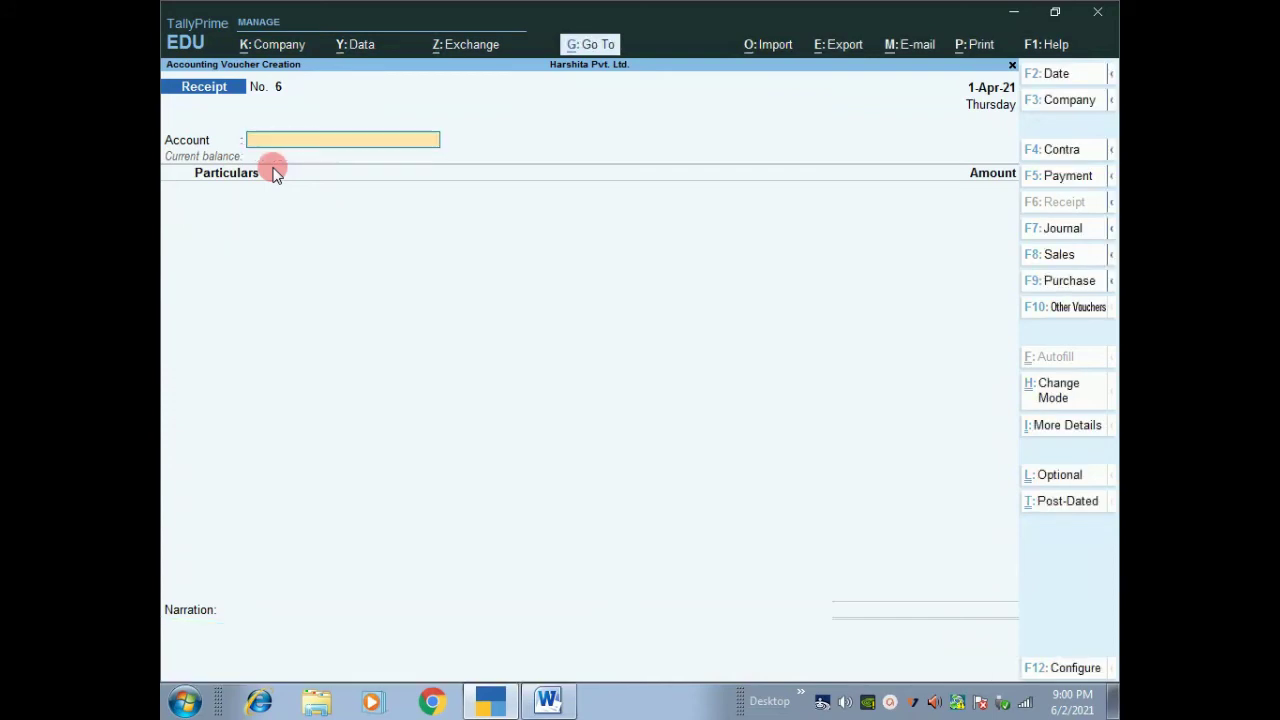
{"action": "key", "text": "Escape"}
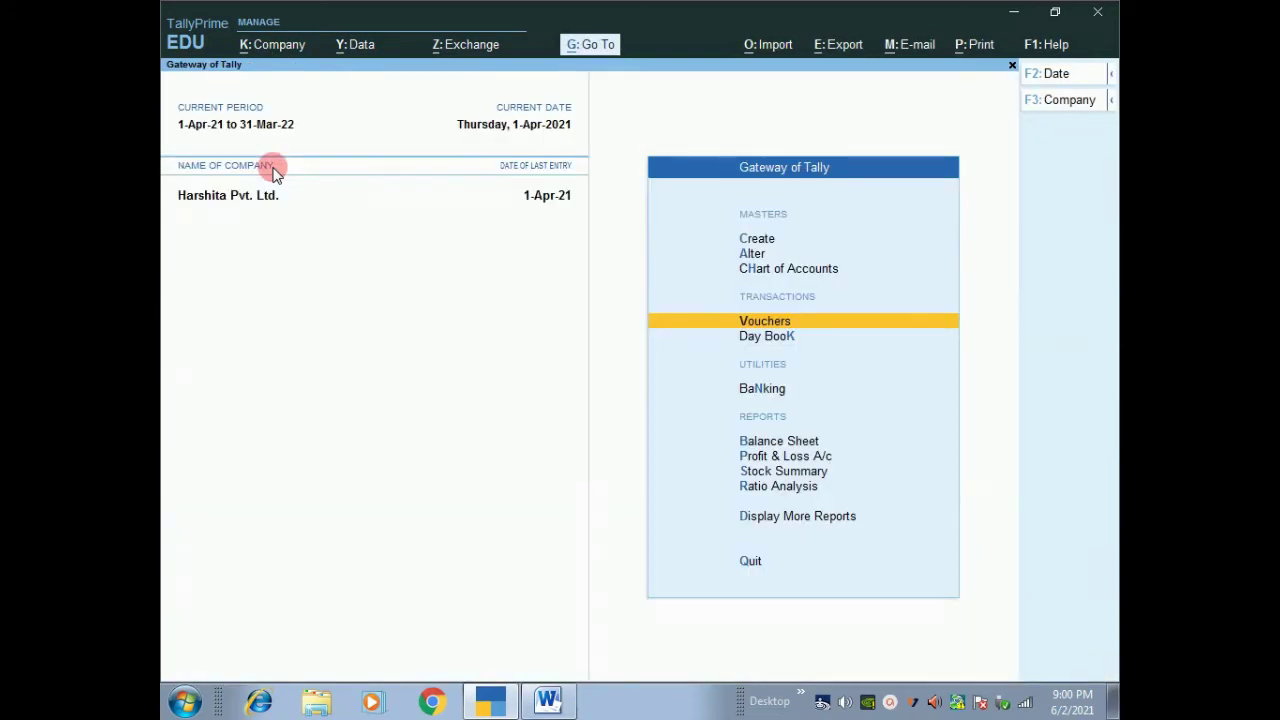
{"action": "key", "text": "Escape"}
{"action": "key", "text": "n"}
Open the company's Balance Sheet and expand it to the detailed view.
{"action": "key", "text": "Down"}
{"action": "key", "text": "Down"}
{"action": "key", "text": "Down"}
{"action": "key", "text": "Down"}
{"action": "key", "text": "Down"}
{"action": "key", "text": "Down"}
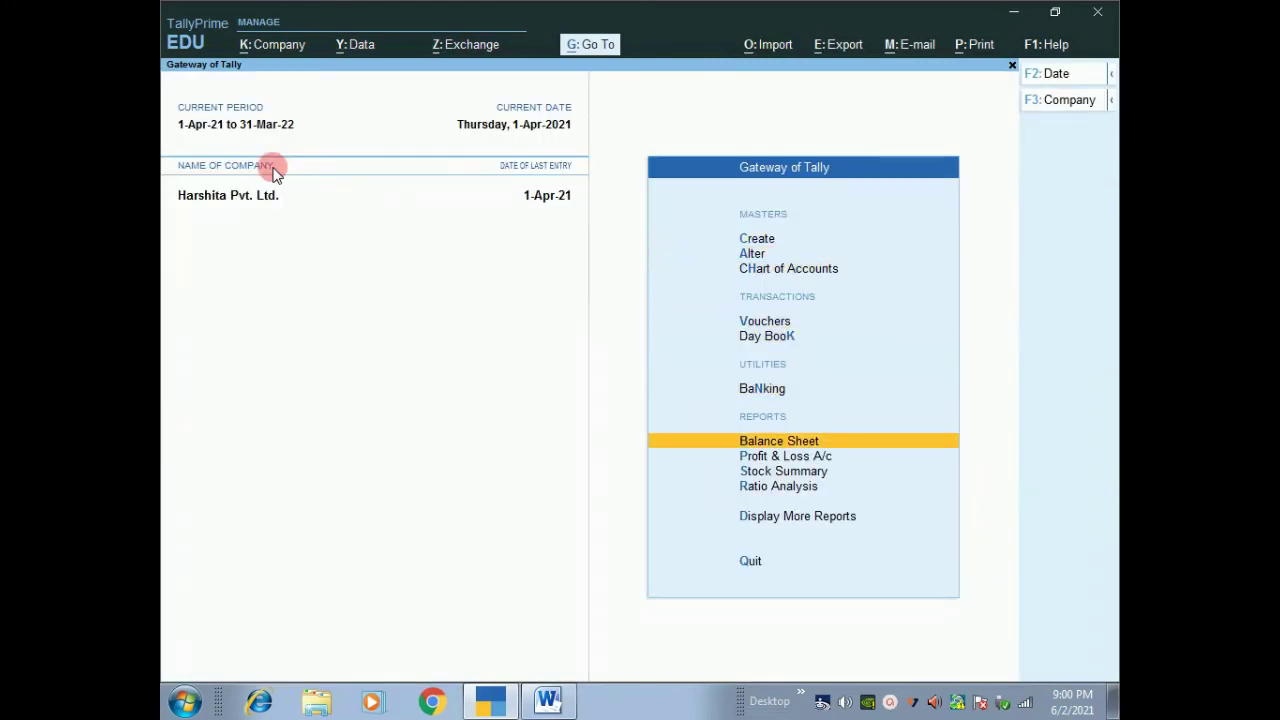
{"action": "key", "text": "Return"}
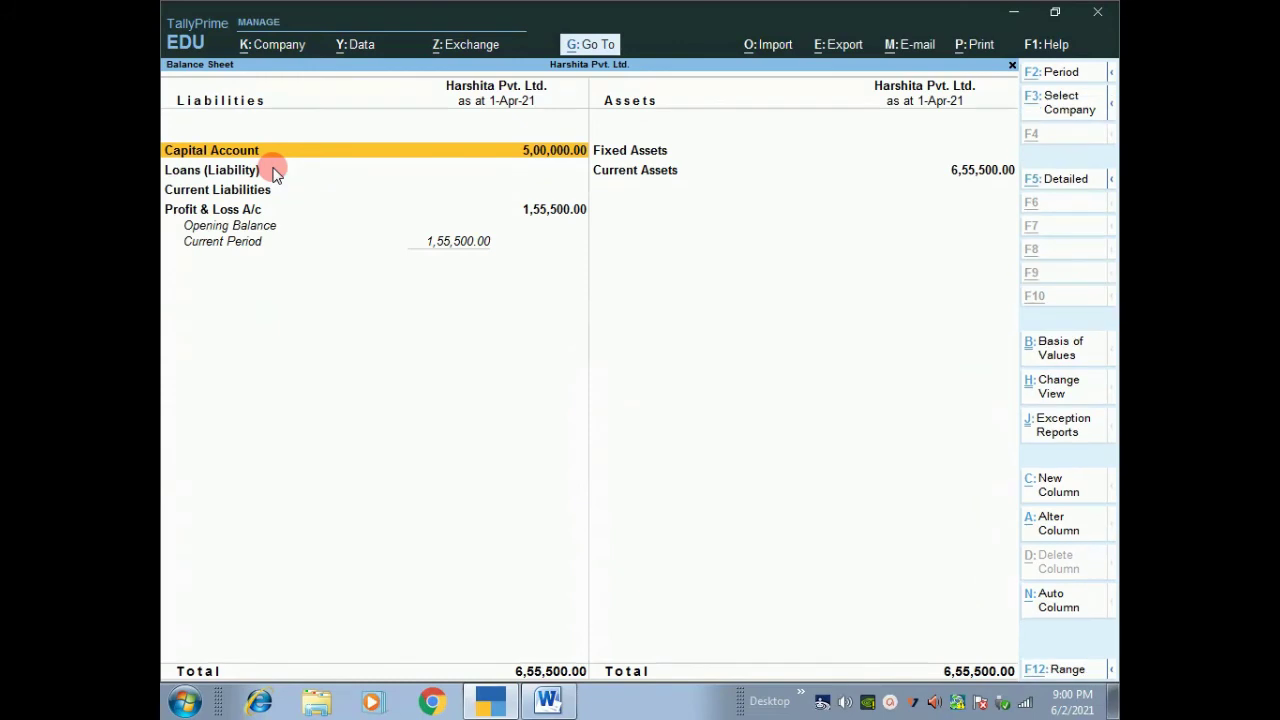
{"action": "key", "text": "alt+F5"}
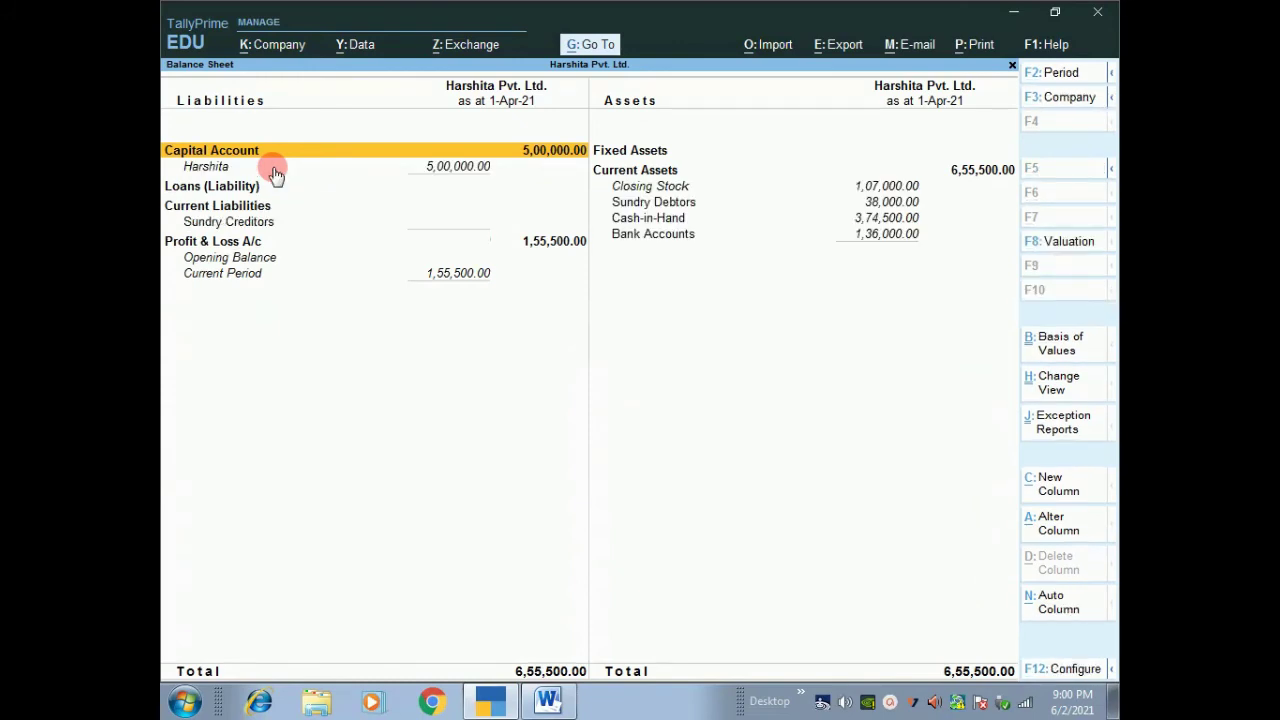
Examine the Sundry Debtors, Cash-in-Hand and Bank Accounts balances under Current Assets, and close the Balance Sheet.
{"action": "key", "text": "Down"}
{"action": "key", "text": "Down"}
{"action": "key", "text": "Right"}
{"action": "key", "text": "Down"}
{"action": "key", "text": "Down"}
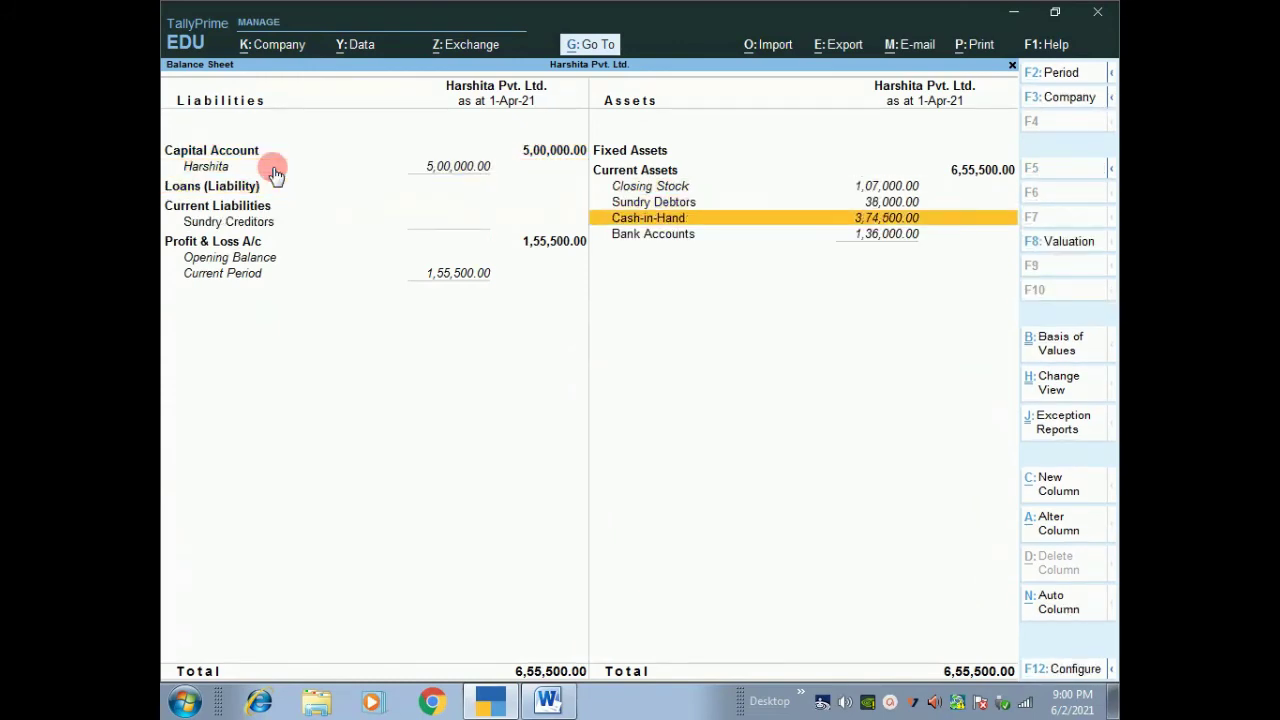
{"action": "key", "text": "Up"}
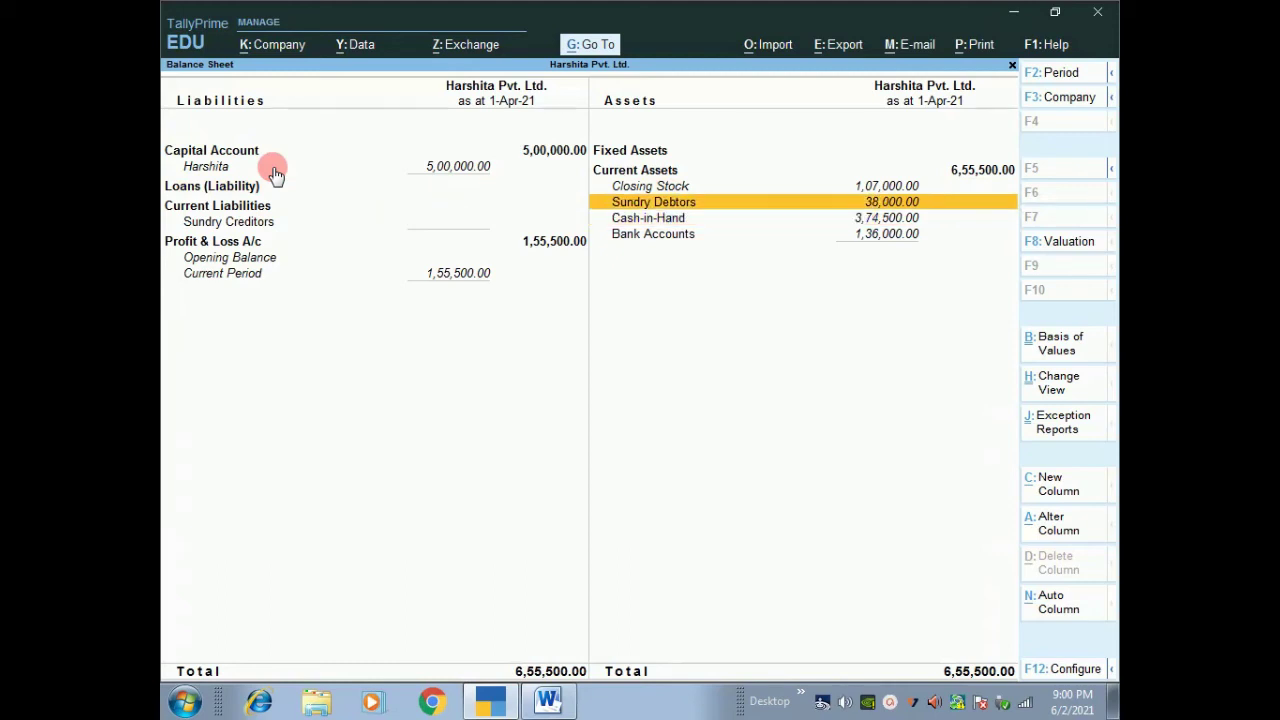
{"action": "key", "text": "Down"}
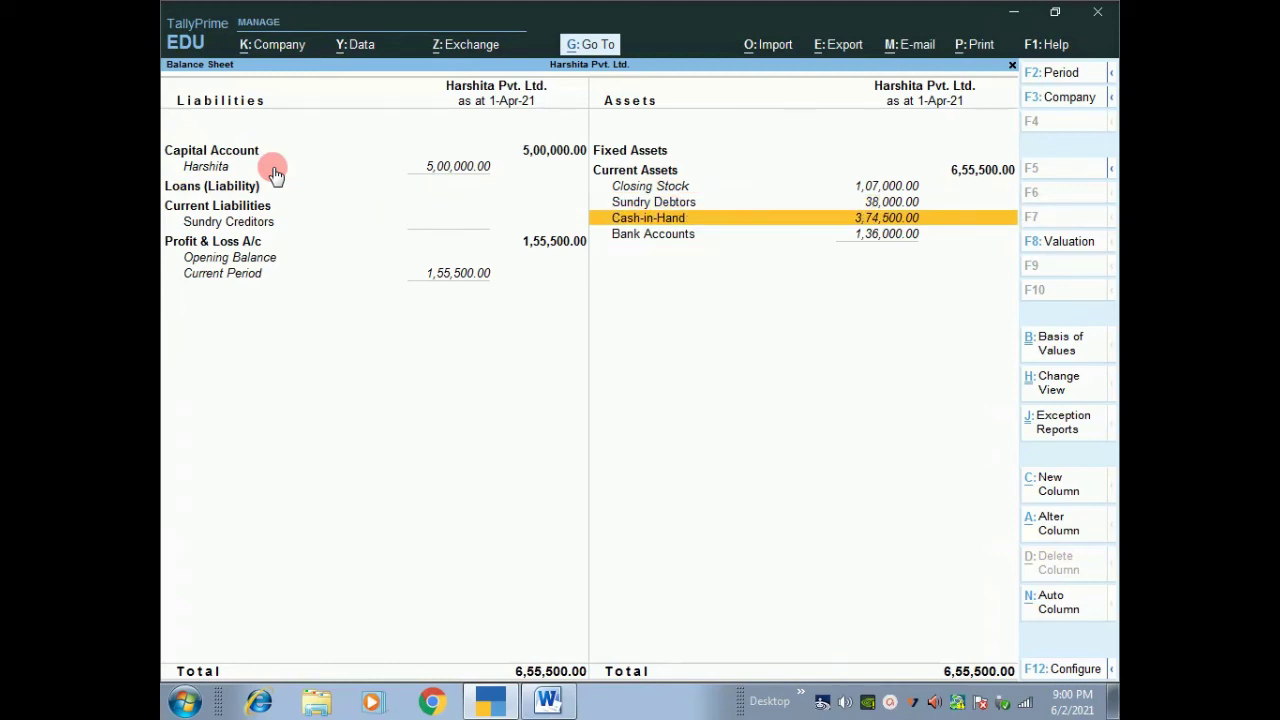
{"action": "key", "text": "Down"}
{"action": "key", "text": "Up"}
{"action": "key", "text": "Up"}
{"action": "key", "text": "Up"}
{"action": "key", "text": "Up"}
{"action": "key", "text": "Escape"}
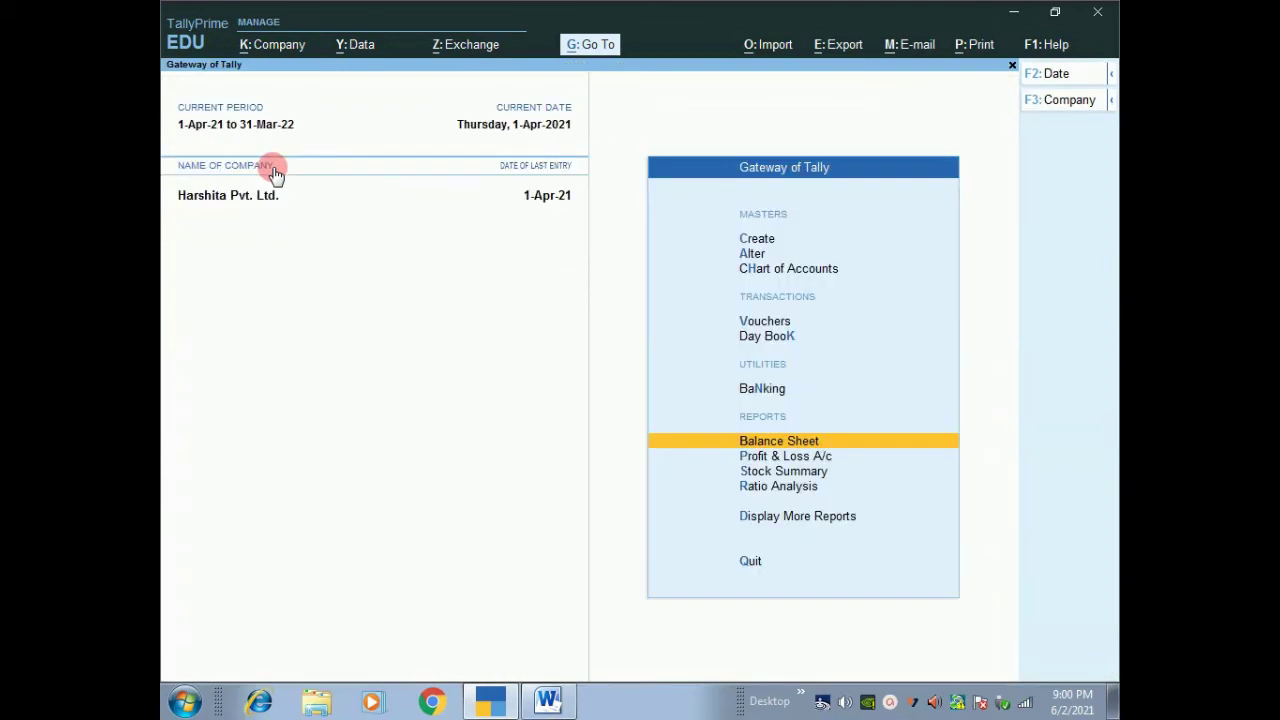
Open the Cash/Bank Book(s) summary from the account books.
{"action": "key", "text": "Down"}
{"action": "key", "text": "Down"}
{"action": "key", "text": "Down"}
{"action": "key", "text": "Down"}
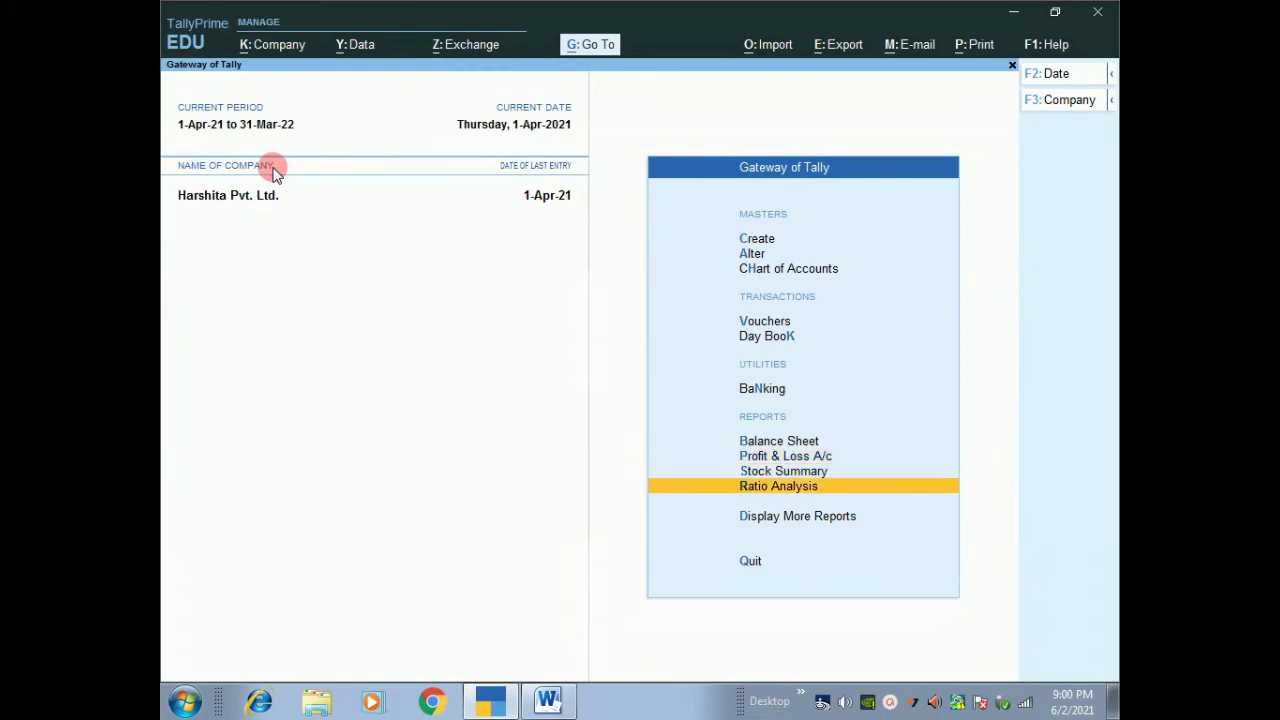
{"action": "key", "text": "Return"}
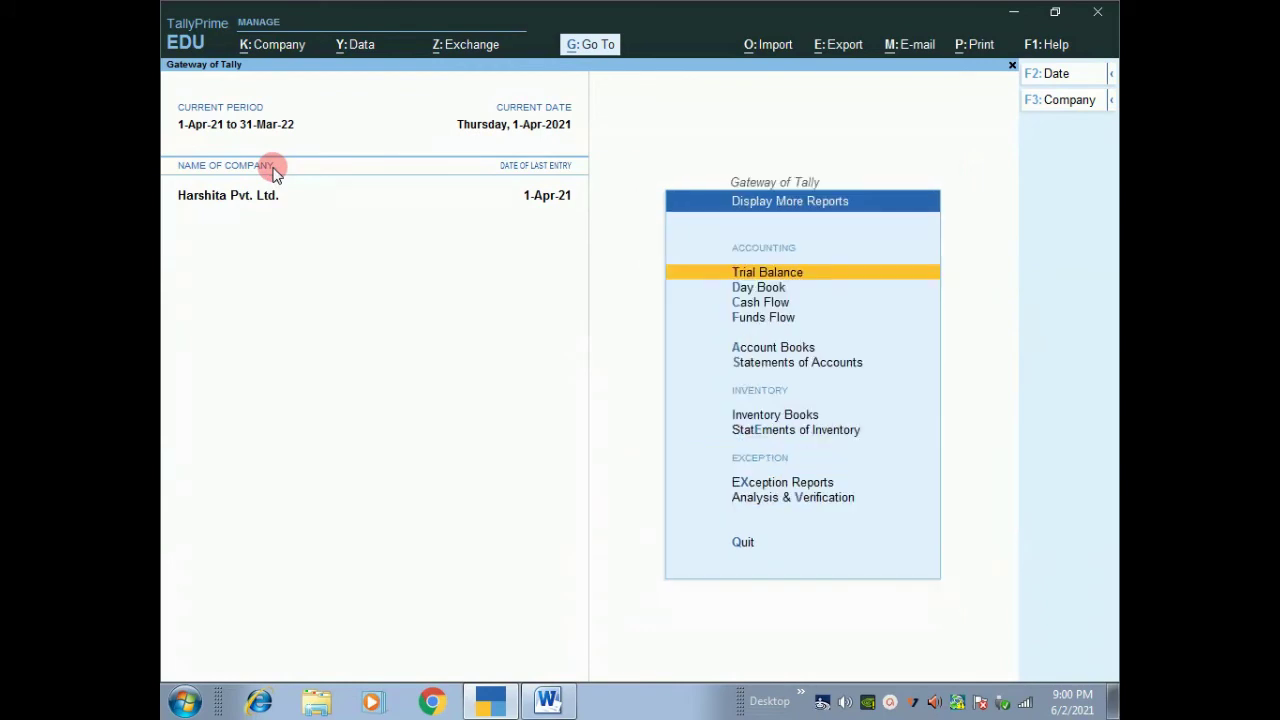
{"action": "key", "text": "Down"}
{"action": "key", "text": "Down"}
{"action": "key", "text": "Down"}
{"action": "key", "text": "Down"}
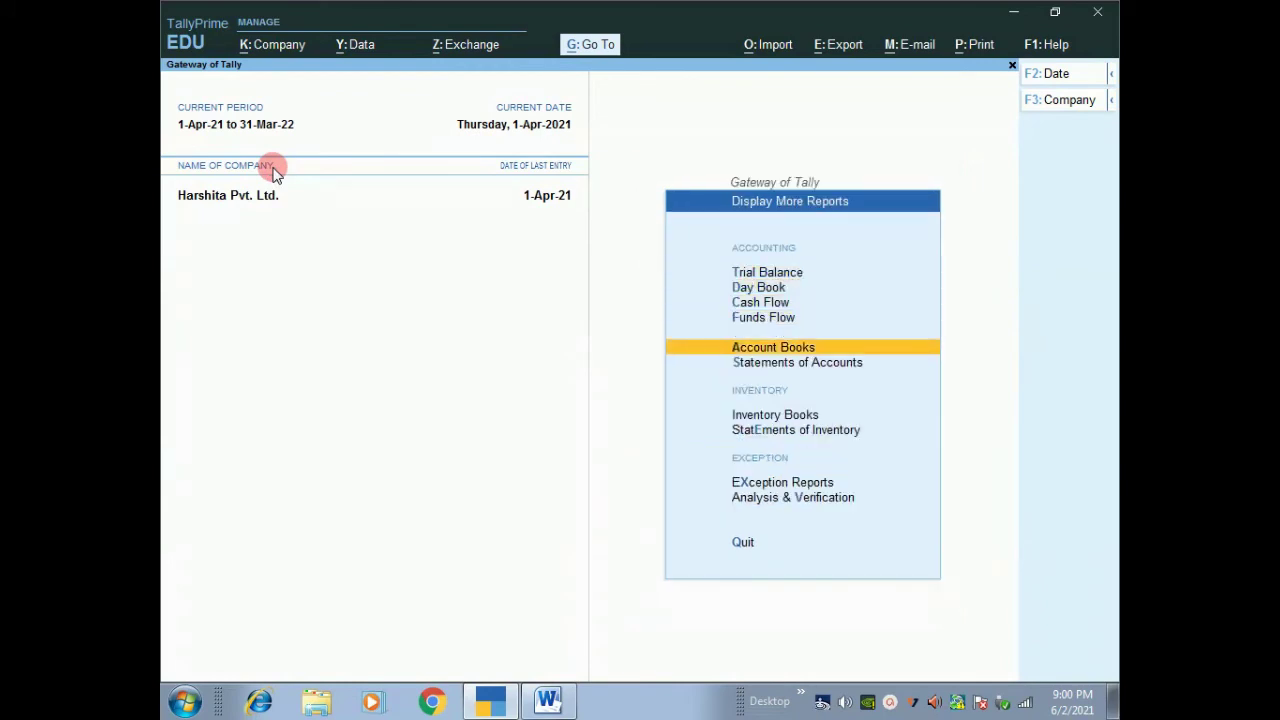
{"action": "key", "text": "Return"}
{"action": "key", "text": "Return"}
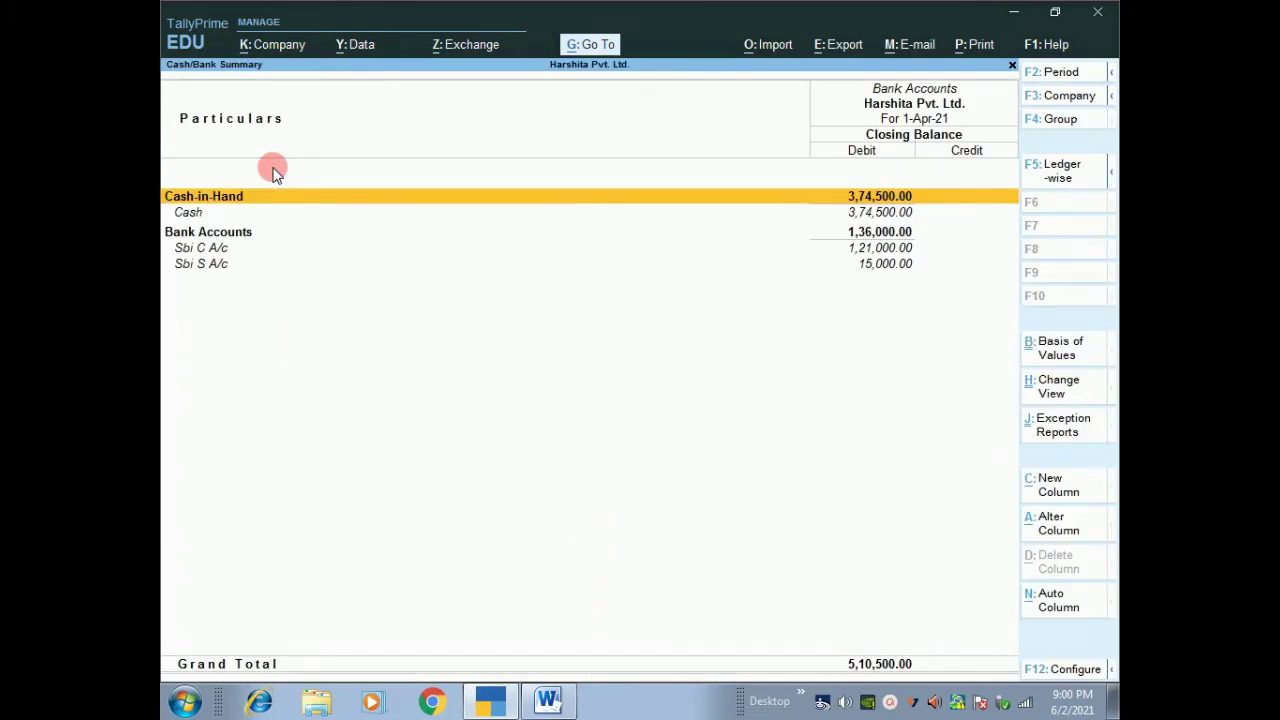
Examine the Sbi C A/c ledger vouchers for April 2021 and return to the Cash/Bank Summary.
{"action": "key", "text": "Down"}
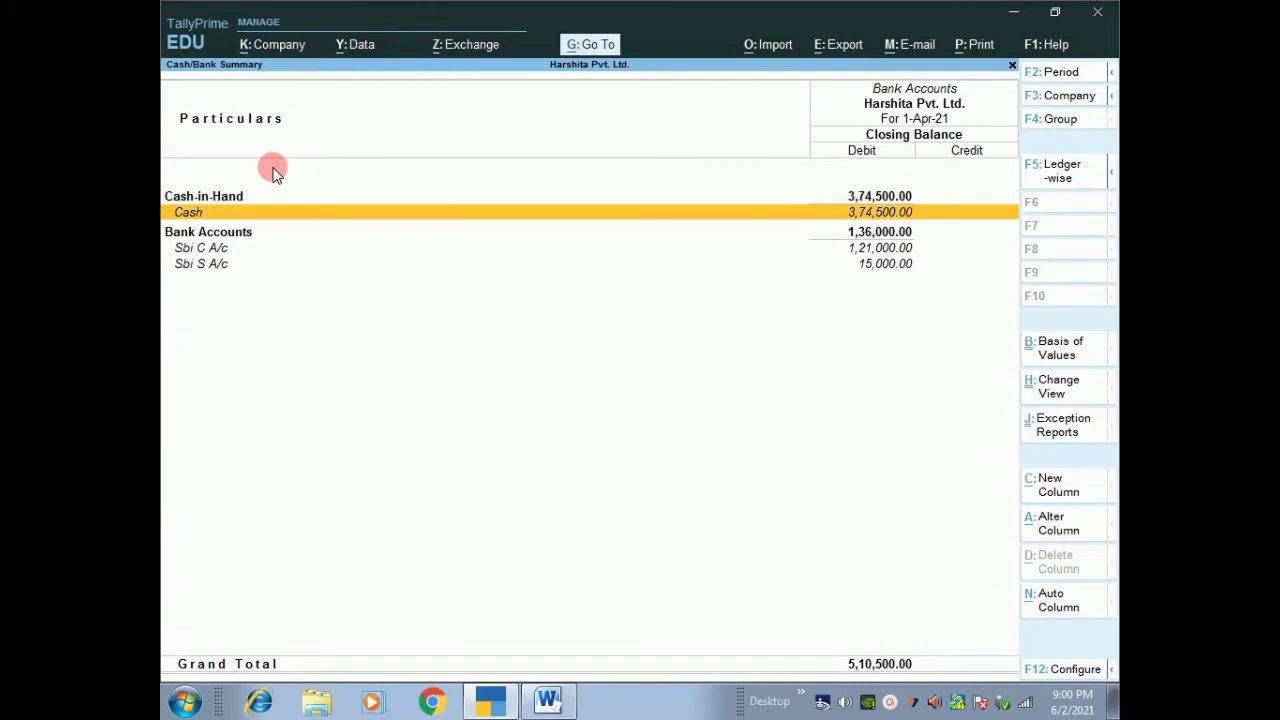
{"action": "key", "text": "Down"}
{"action": "key", "text": "Down"}
{"action": "key", "text": "Up"}
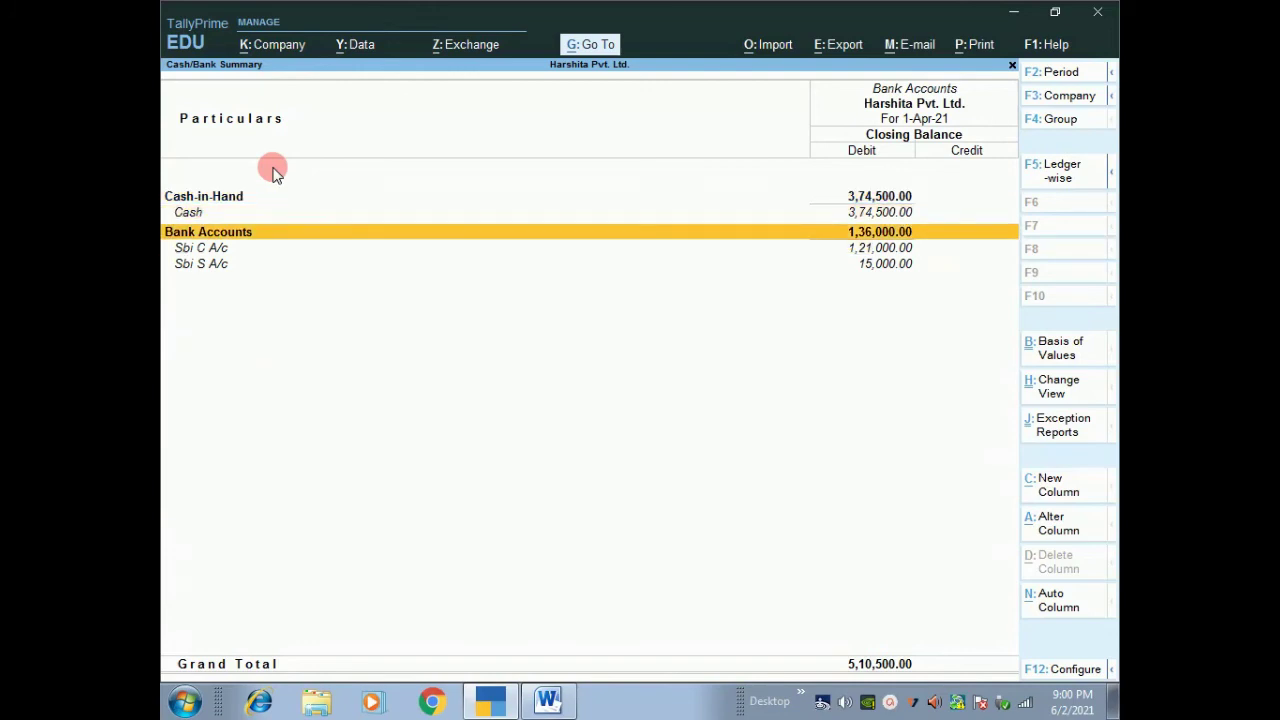
{"action": "key", "text": "Down"}
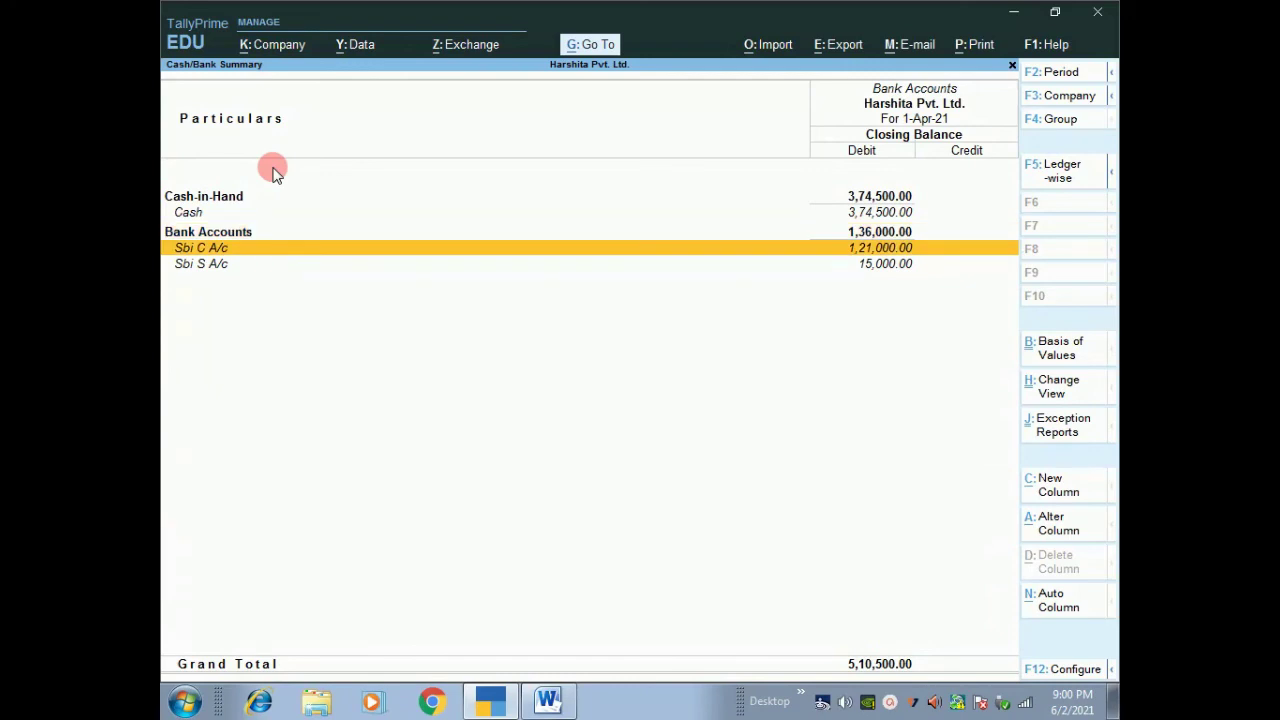
{"action": "key", "text": "Down"}
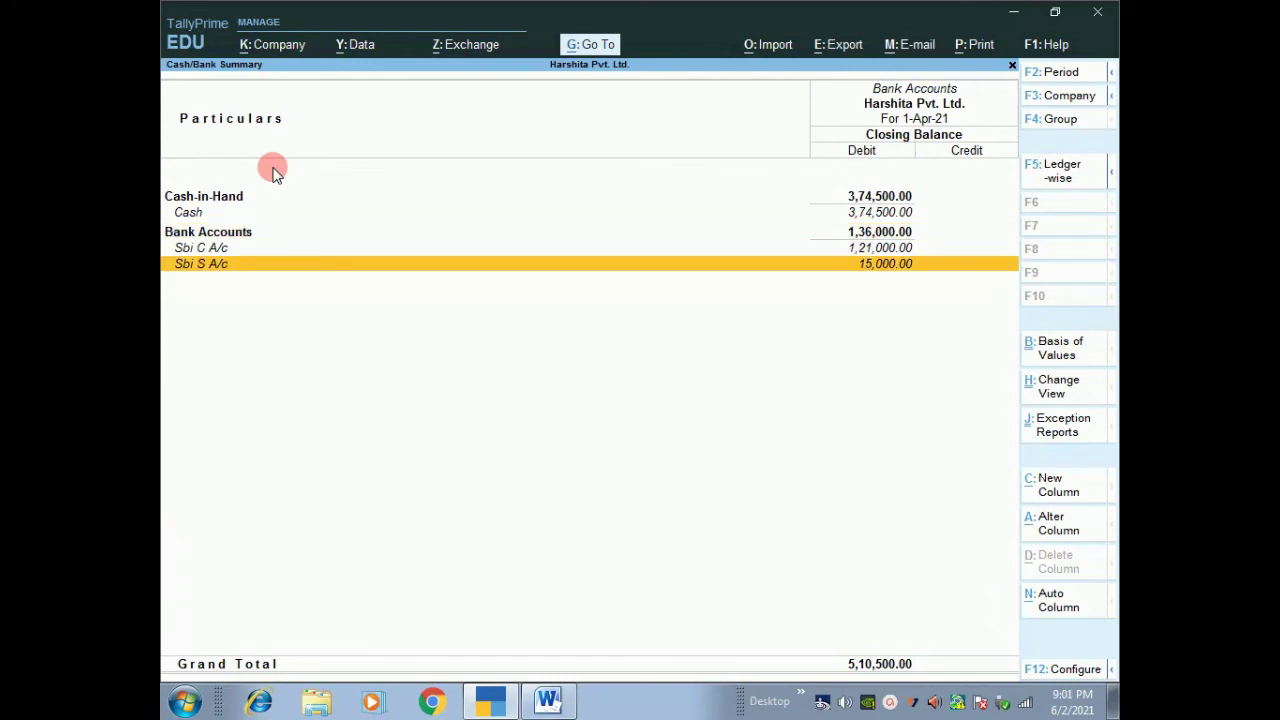
{"action": "key", "text": "Up"}
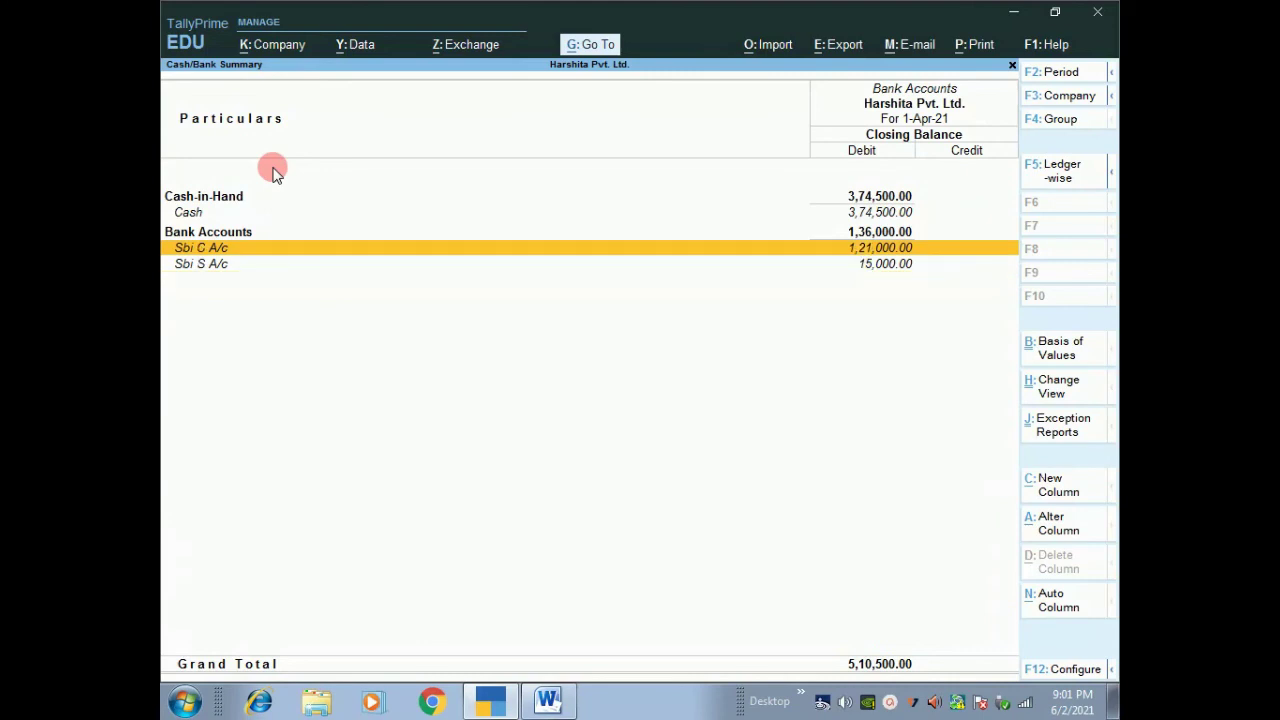
{"action": "key", "text": "Return"}
{"action": "key", "text": "Return"}
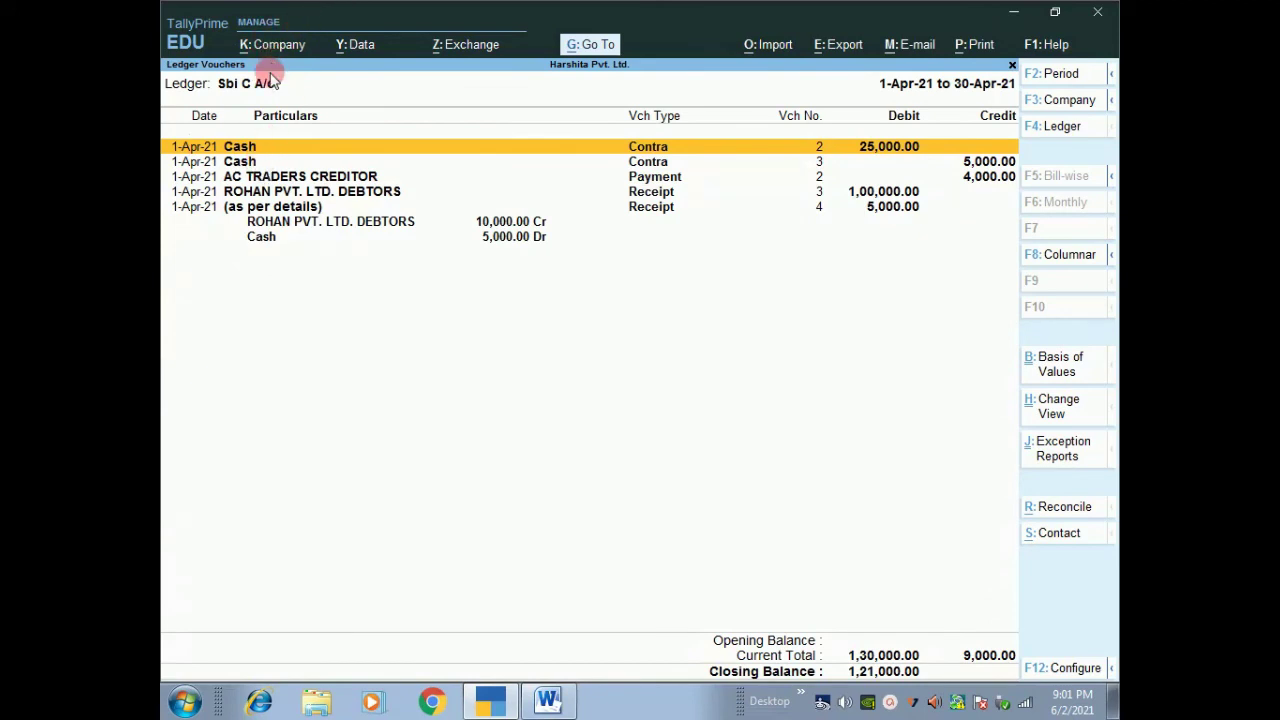
{"action": "key", "text": "Escape"}
{"action": "key", "text": "Escape"}
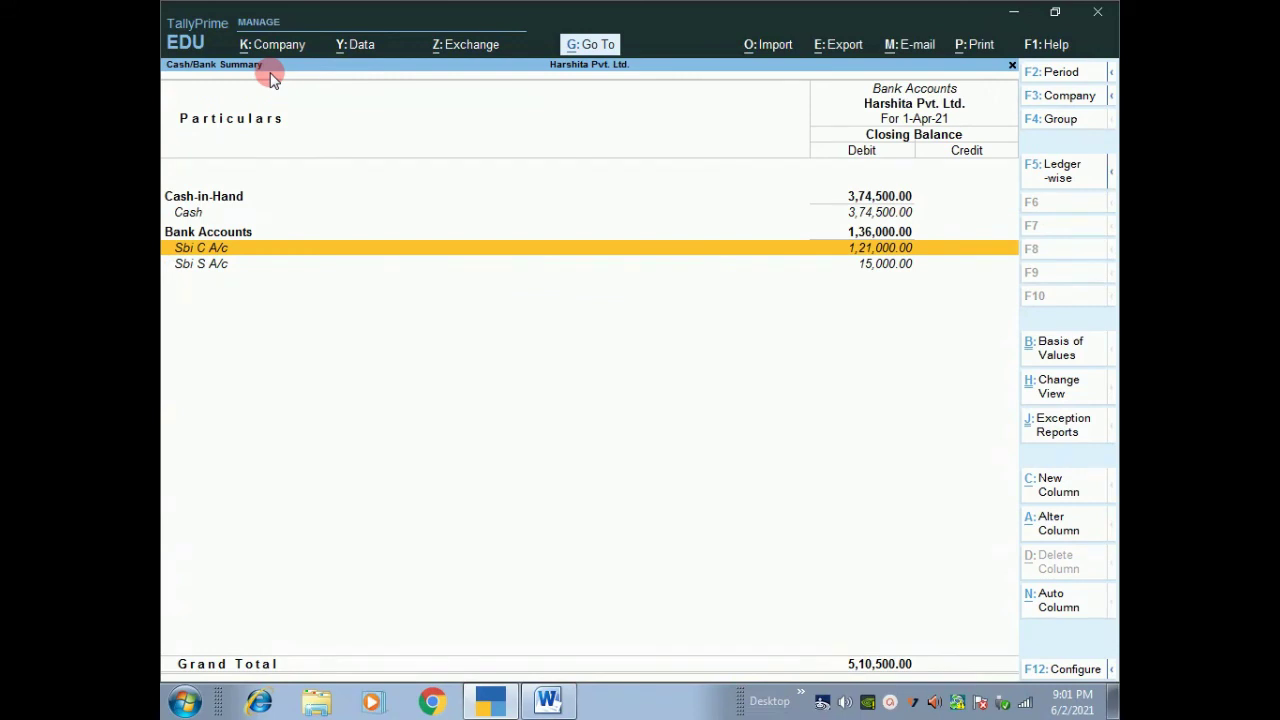
Examine the Cash ledger vouchers for April 2021 and return to the Gateway of Tally.
{"action": "key", "text": "Up"}
{"action": "key", "text": "Up"}
{"action": "key", "text": "Up"}
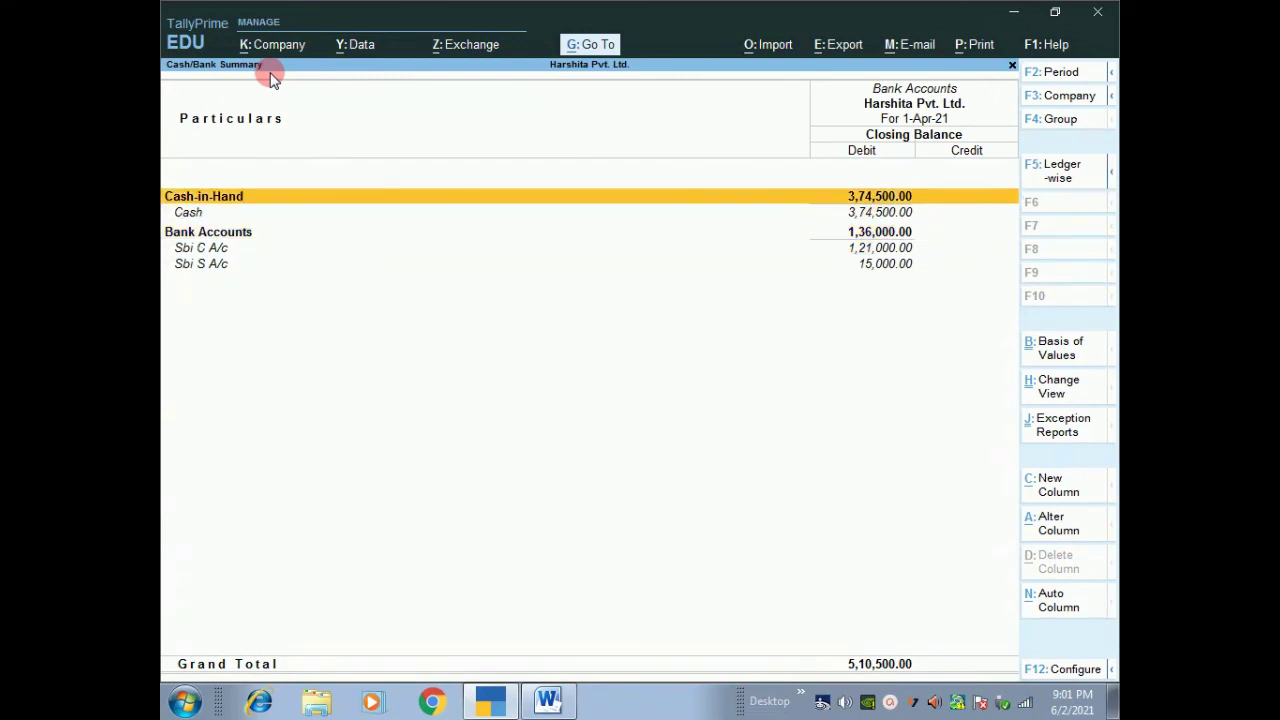
{"action": "key", "text": "Return"}
{"action": "key", "text": "Return"}
{"action": "key", "text": "Return"}
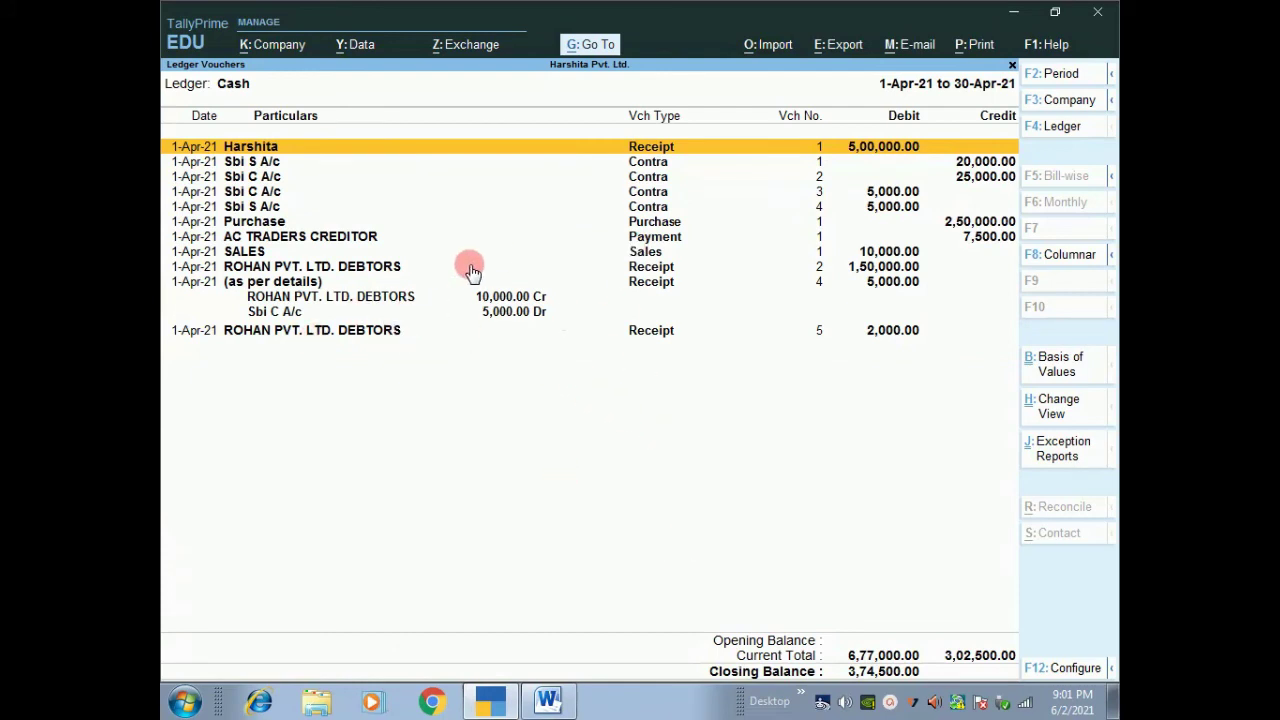
{"action": "key", "text": "Escape"}
{"action": "key", "text": "Escape"}
{"action": "key", "text": "Escape"}
{"action": "key", "text": "Escape"}
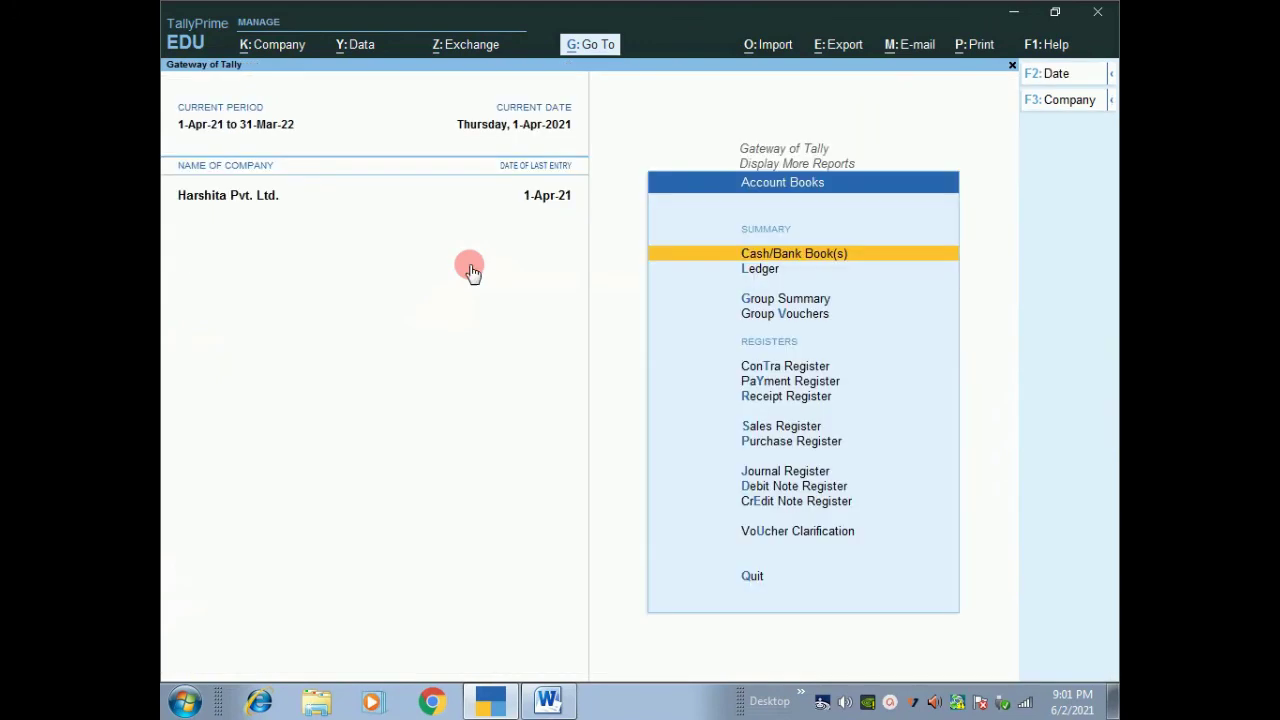
{"action": "key", "text": "Escape"}
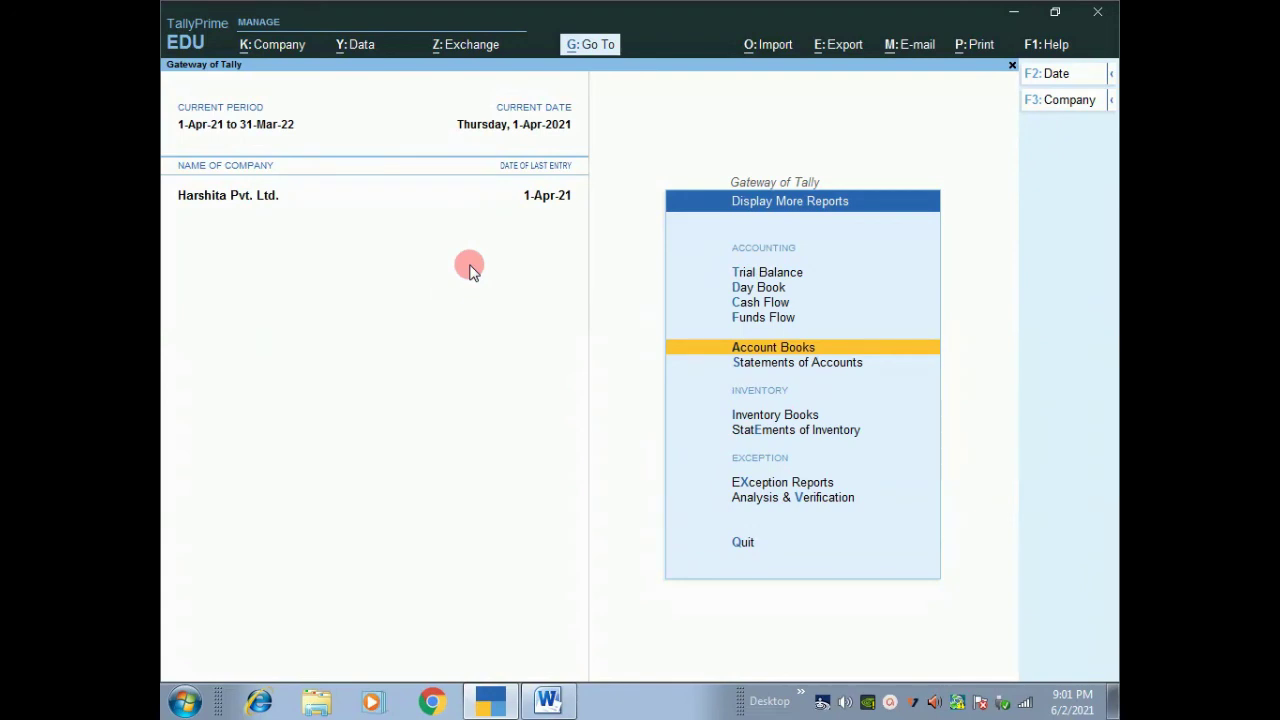
{"action": "key", "text": "Escape"}
Open the Day Book, examine its receipt vouchers and close it.
{"action": "key", "text": "Up"}
{"action": "key", "text": "Up"}
{"action": "key", "text": "Up"}
{"action": "key", "text": "Up"}
{"action": "key", "text": "Up"}
{"action": "key", "text": "Up"}
{"action": "key", "text": "Up"}
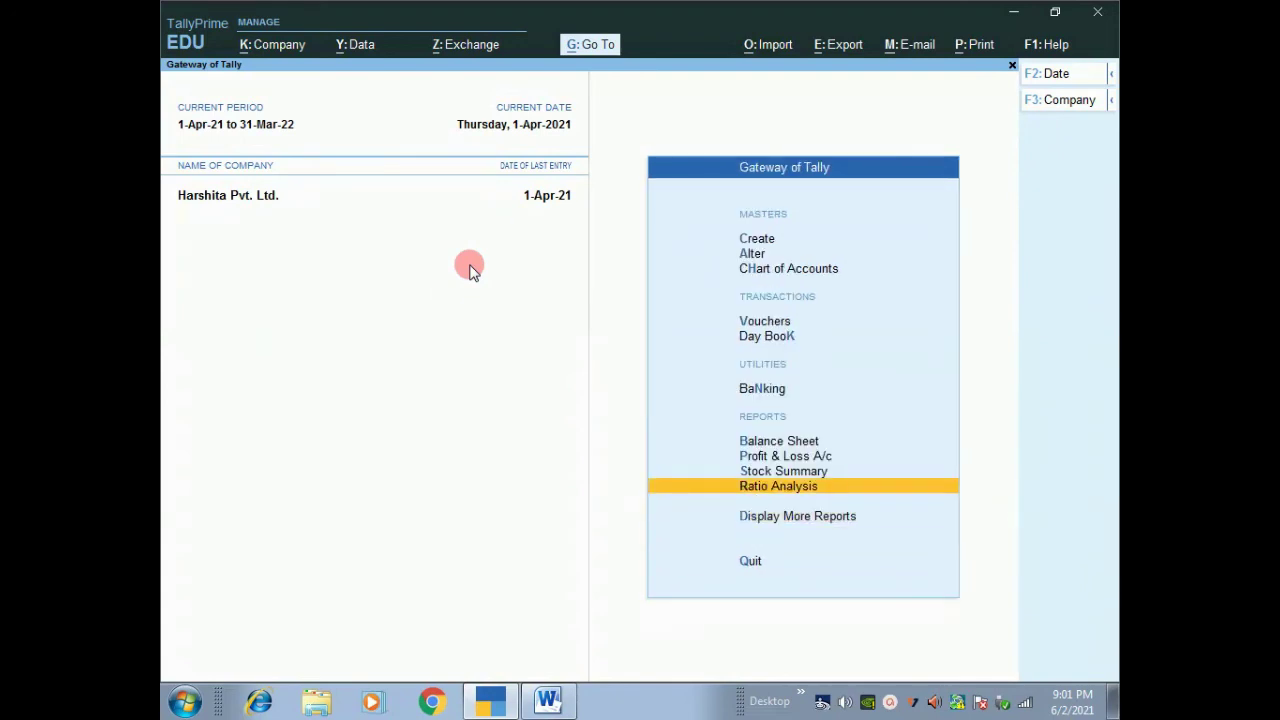
{"action": "key", "text": "Down"}
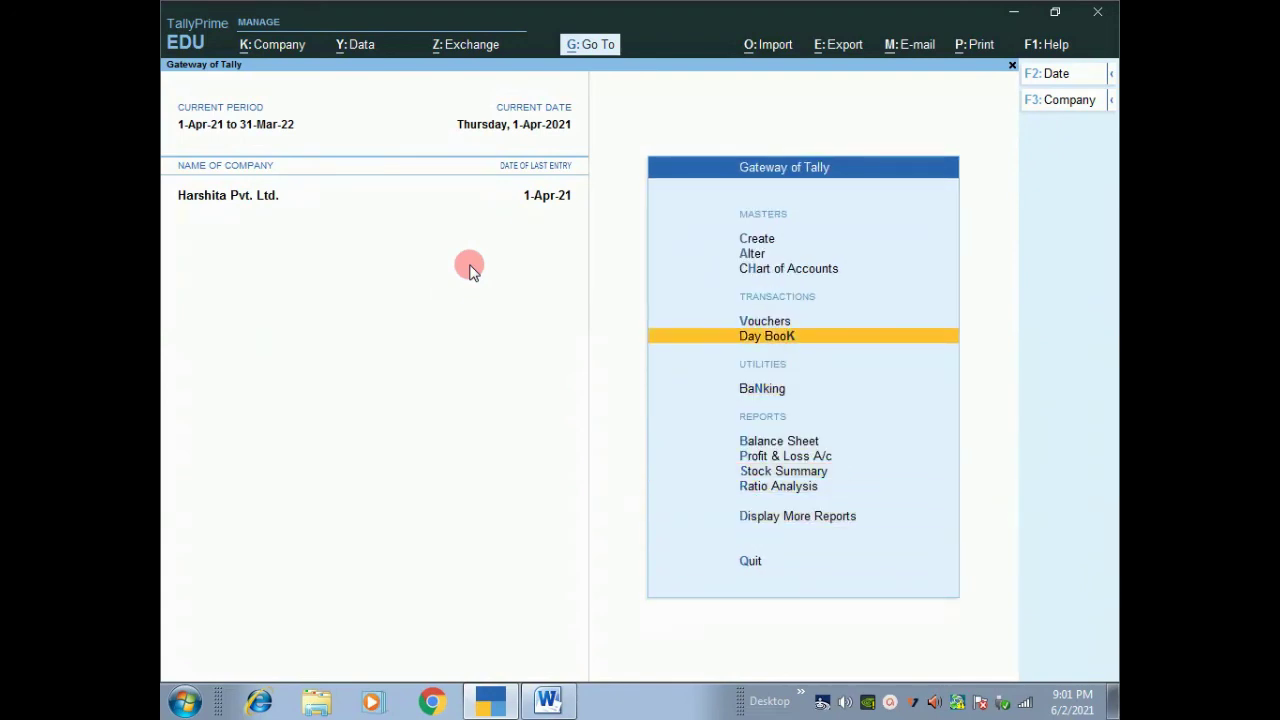
{"action": "key", "text": "Return"}
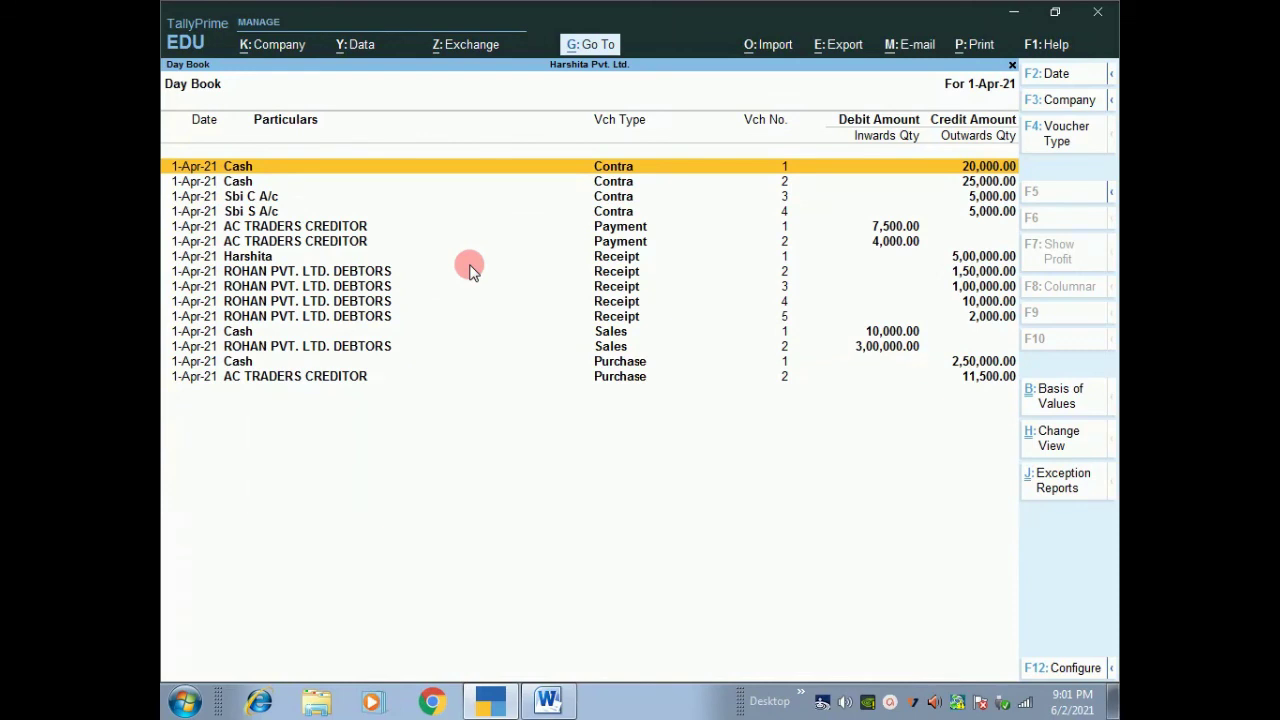
{"action": "key", "text": "Escape"}
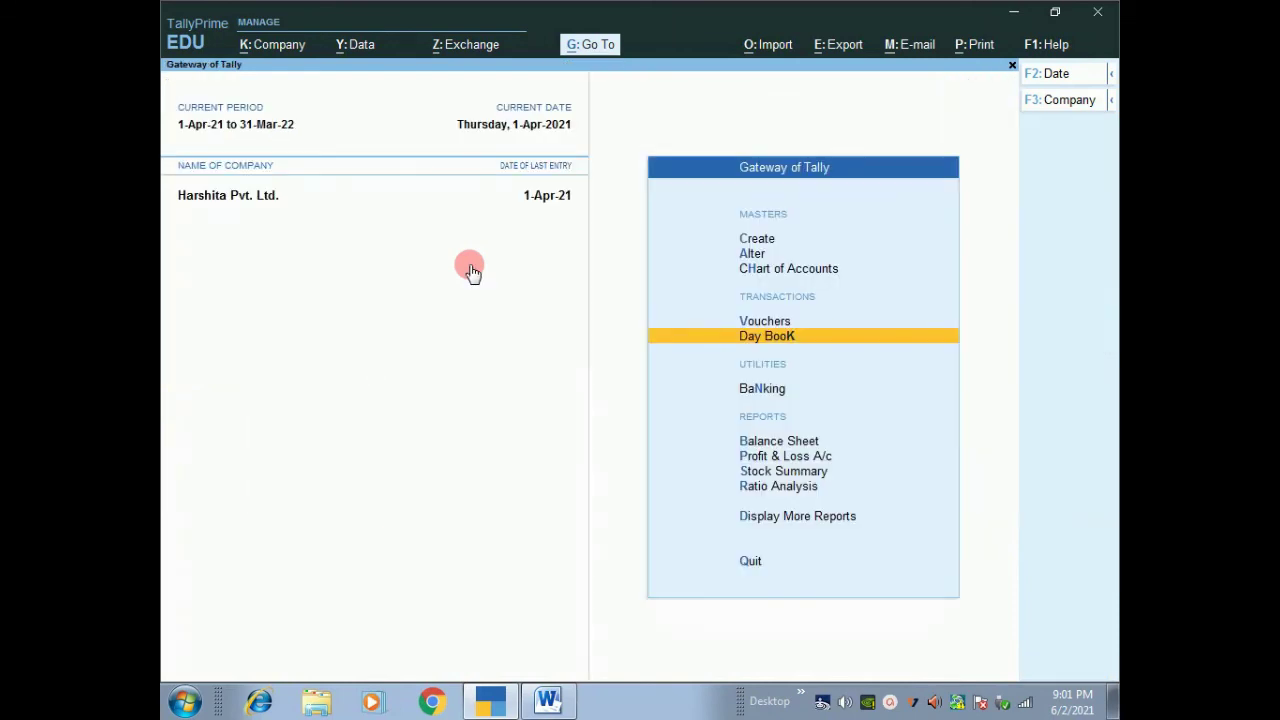
Open the Ledger report in the account books to show the ledgers available for selection.
{"action": "key", "text": "Down"}
{"action": "key", "text": "Down"}
{"action": "key", "text": "Down"}
{"action": "key", "text": "Down"}
{"action": "key", "text": "Down"}
{"action": "key", "text": "Down"}
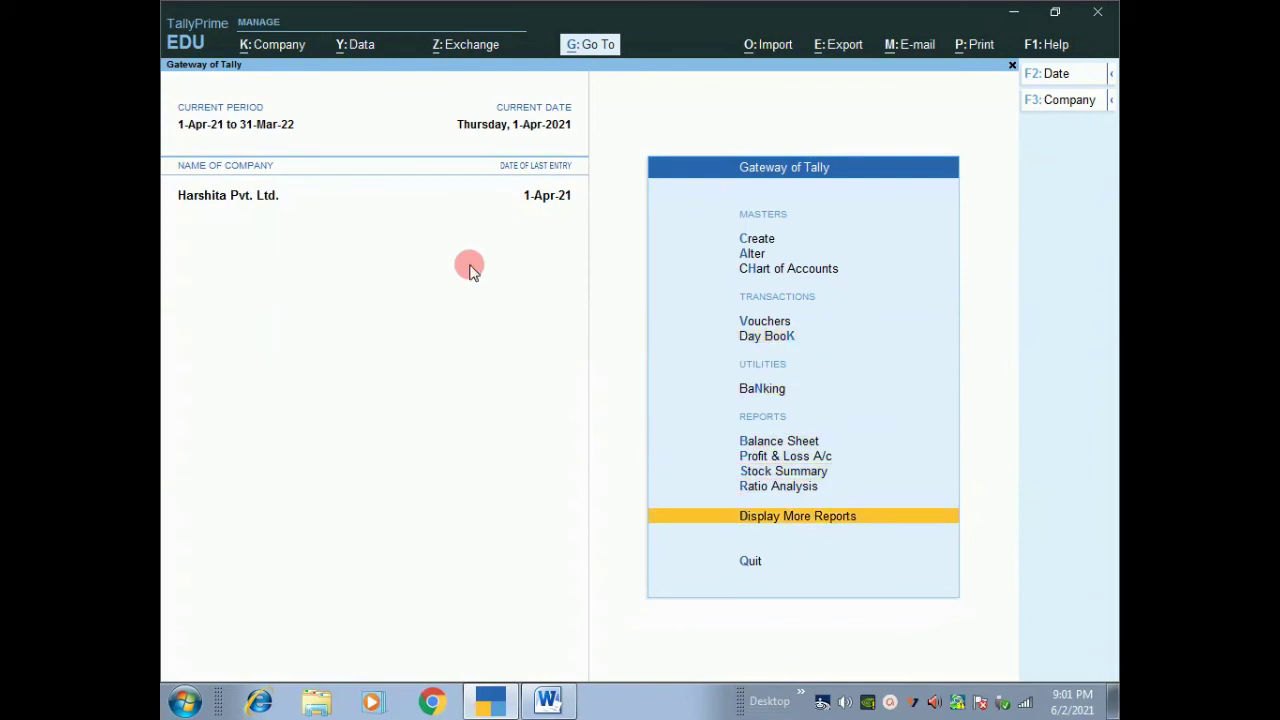
{"action": "key", "text": "Return"}
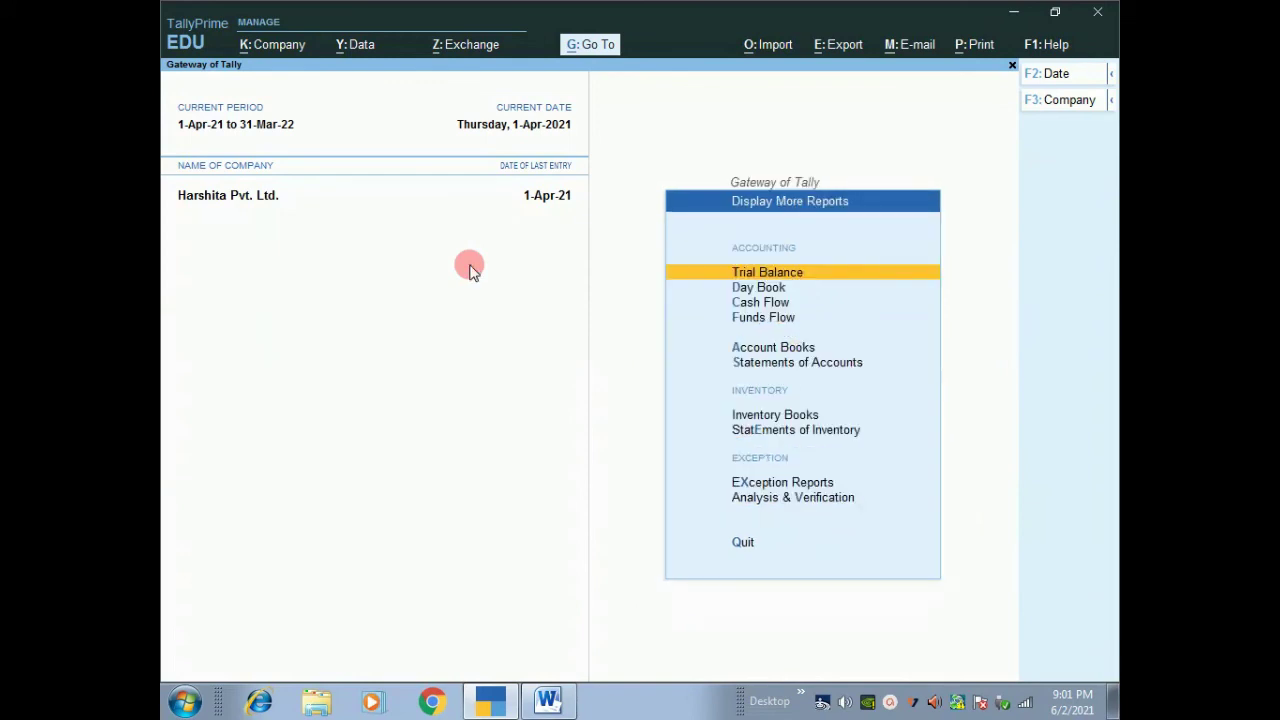
{"action": "key", "text": "Down"}
{"action": "key", "text": "Down"}
{"action": "key", "text": "Down"}
{"action": "key", "text": "Down"}
{"action": "key", "text": "Return"}
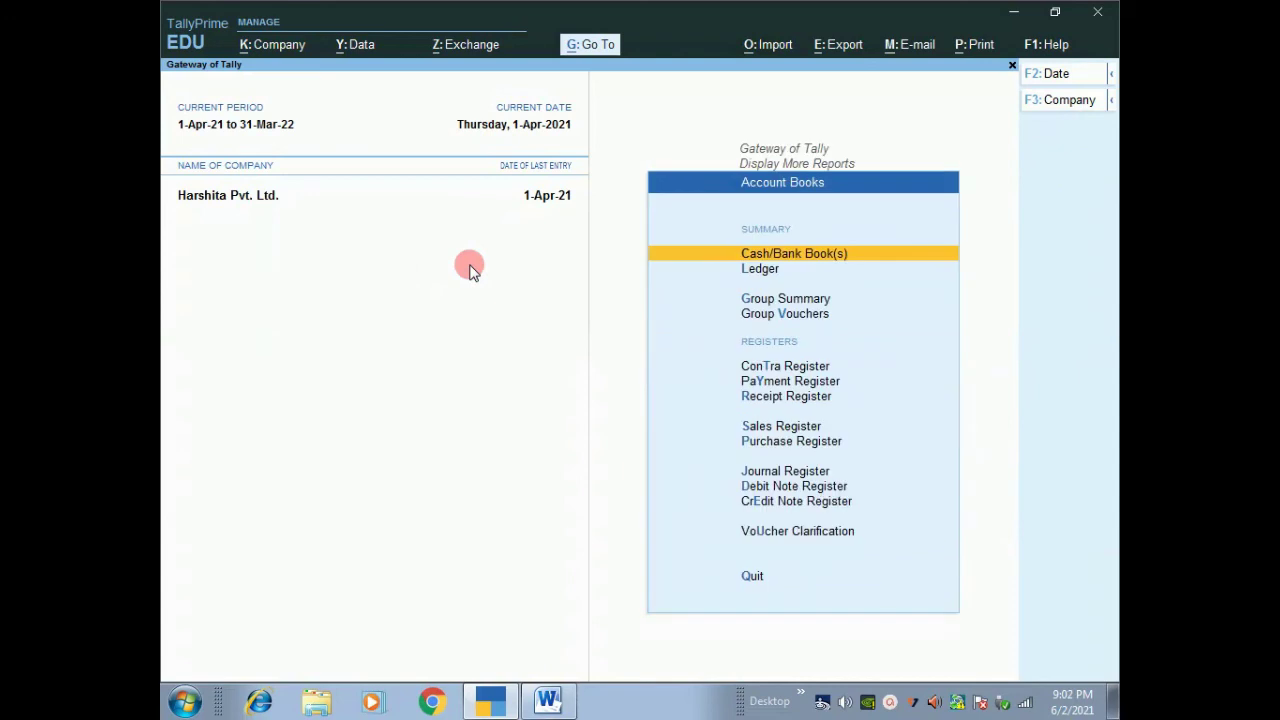
{"action": "key", "text": "Down"}
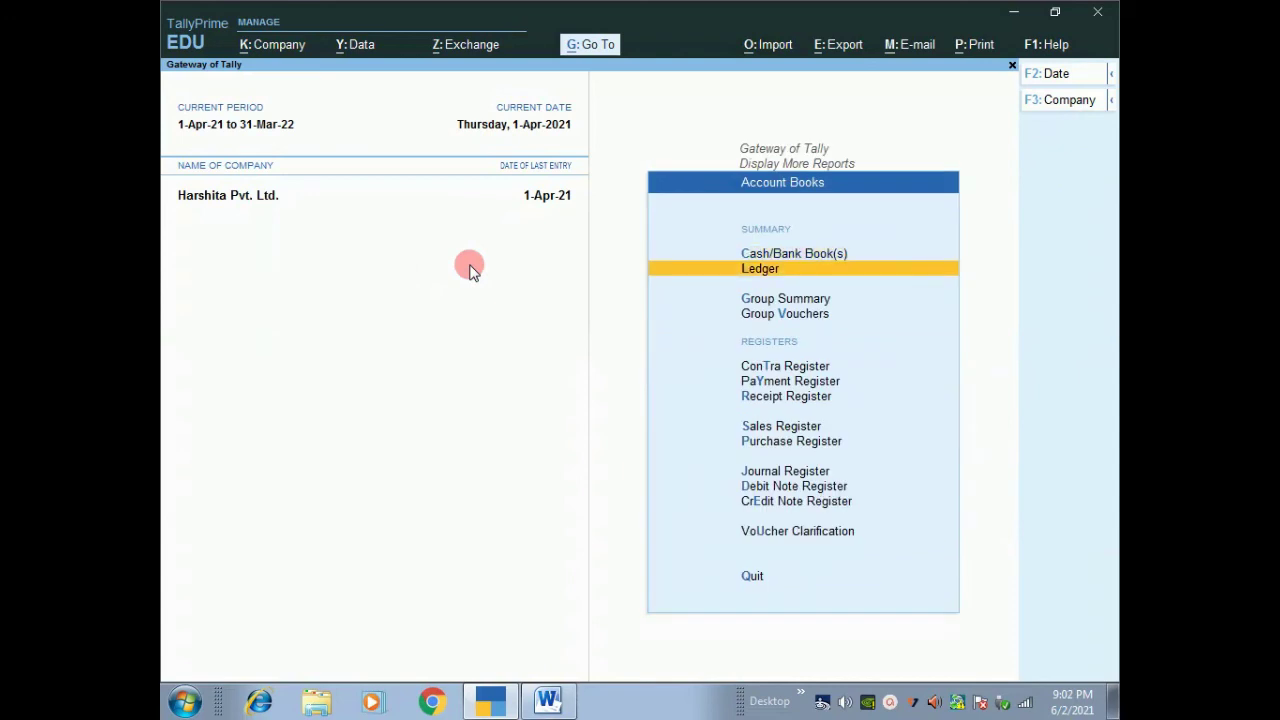
{"action": "key", "text": "Return"}
Examine the ROHAN PVT. LTD. DEBTORS ledger vouchers and closing balance, and return to the Gateway of Tally.
{"action": "key", "text": "Down"}
{"action": "key", "text": "Down"}
{"action": "key", "text": "Down"}
{"action": "key", "text": "Down"}
{"action": "key", "text": "Down"}
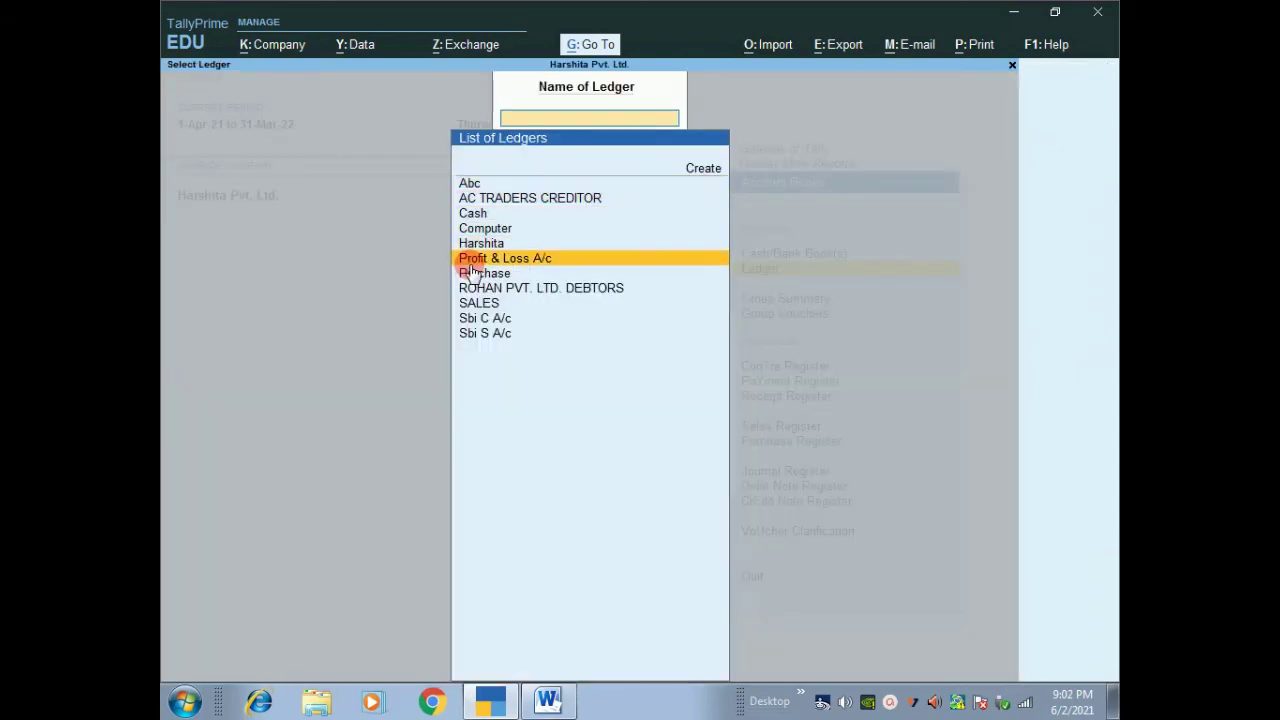
{"action": "key", "text": "Down"}
{"action": "key", "text": "Down"}
{"action": "key", "text": "Return"}
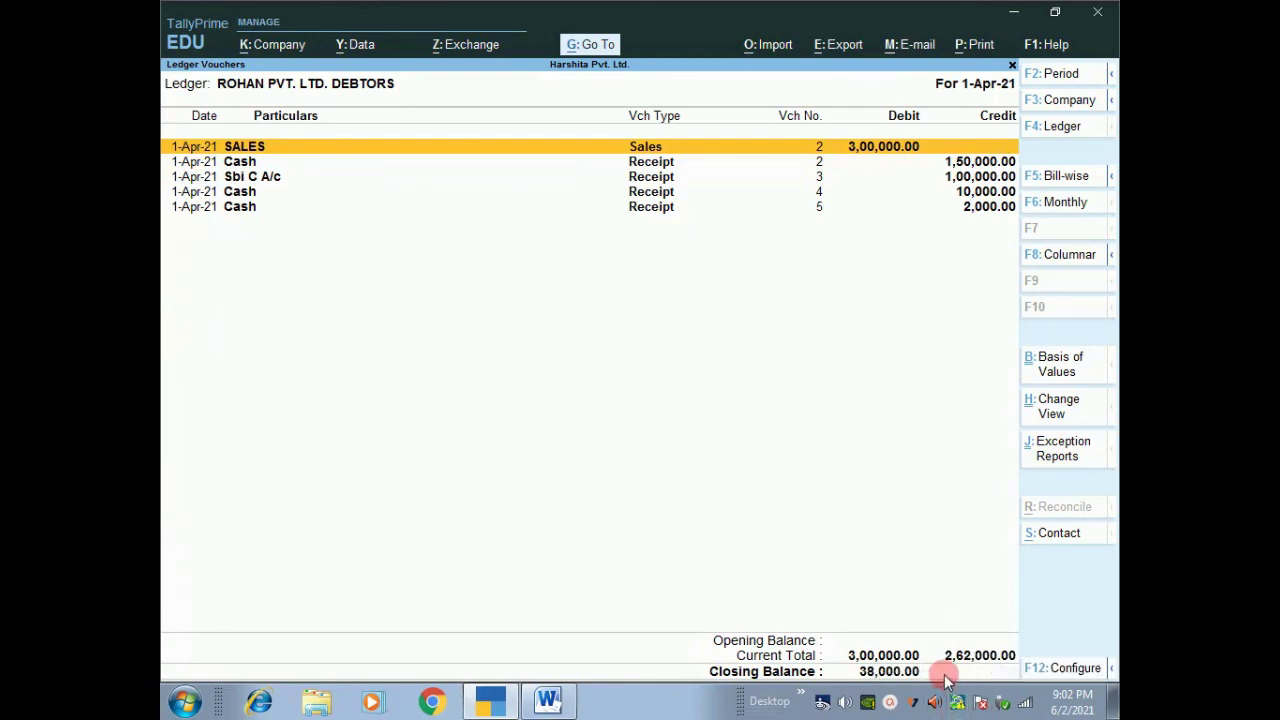
{"action": "key", "text": "Escape"}
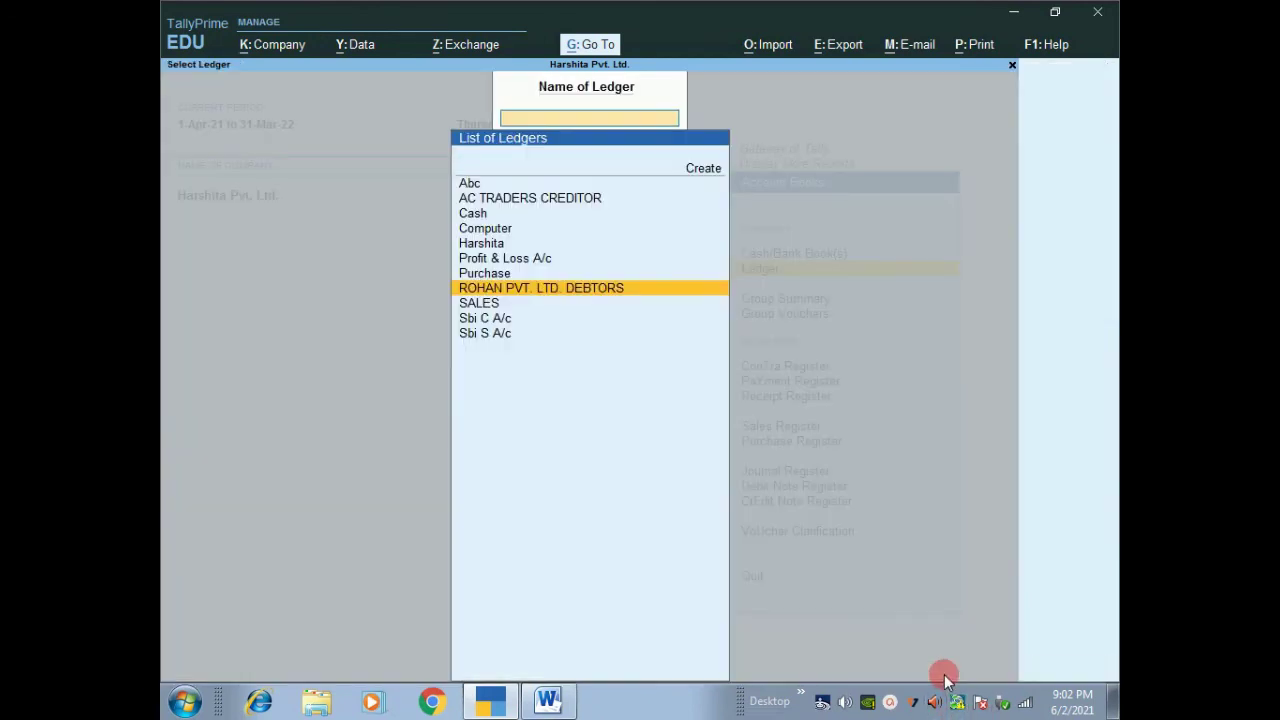
{"action": "key", "text": "Escape"}
{"action": "key", "text": "Escape"}
{"action": "key", "text": "Escape"}
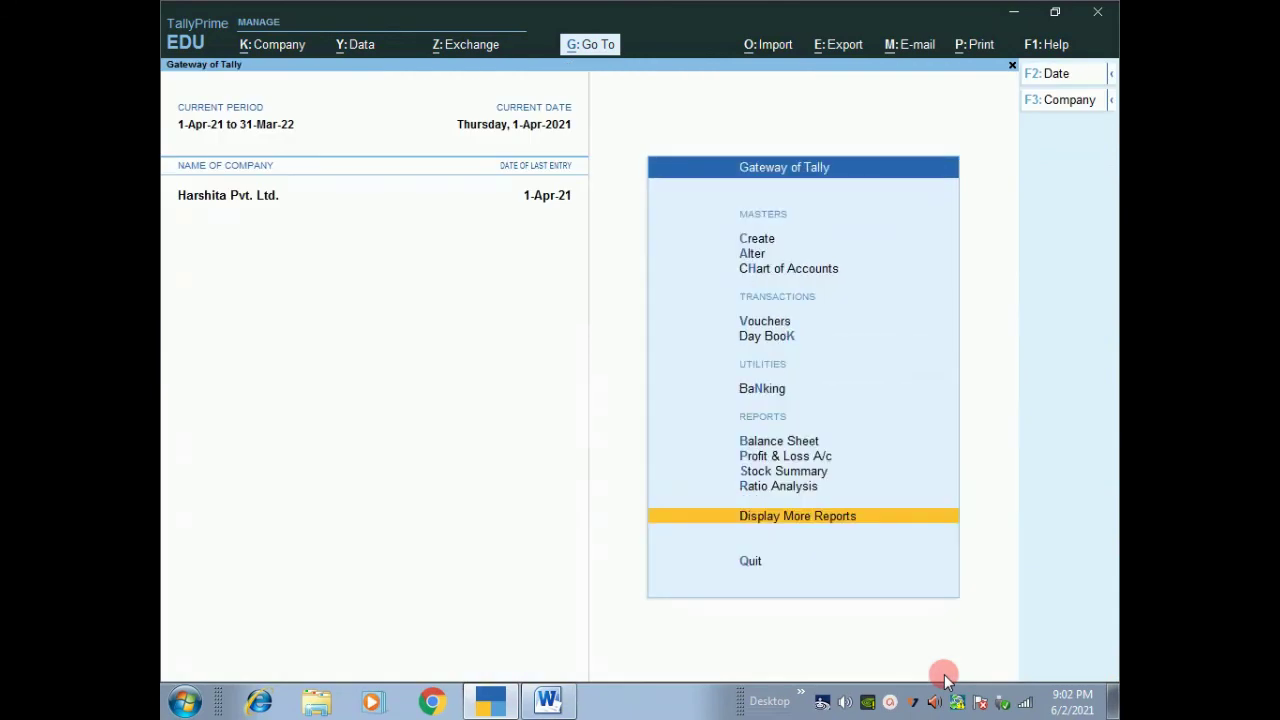